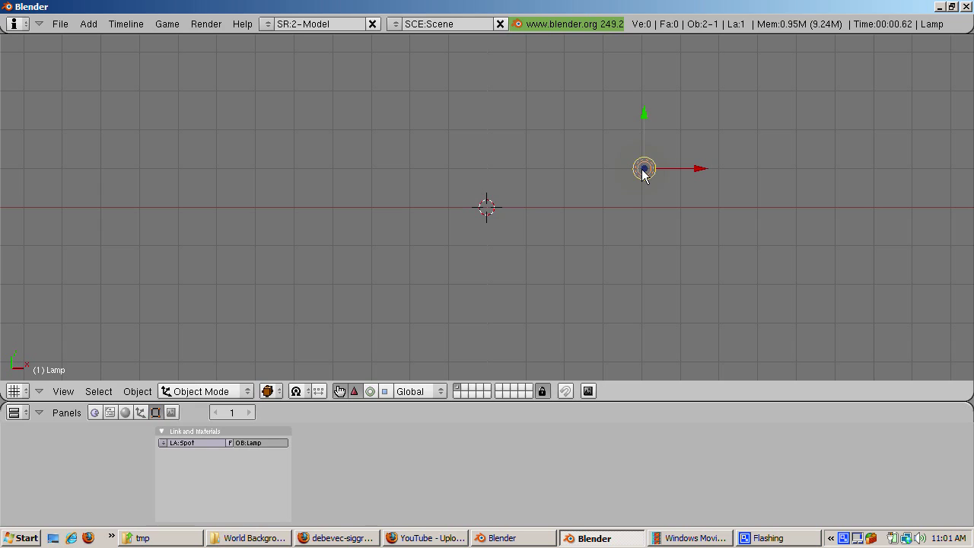
- Delete the lamp from the scene
key(x)
click(642, 170)
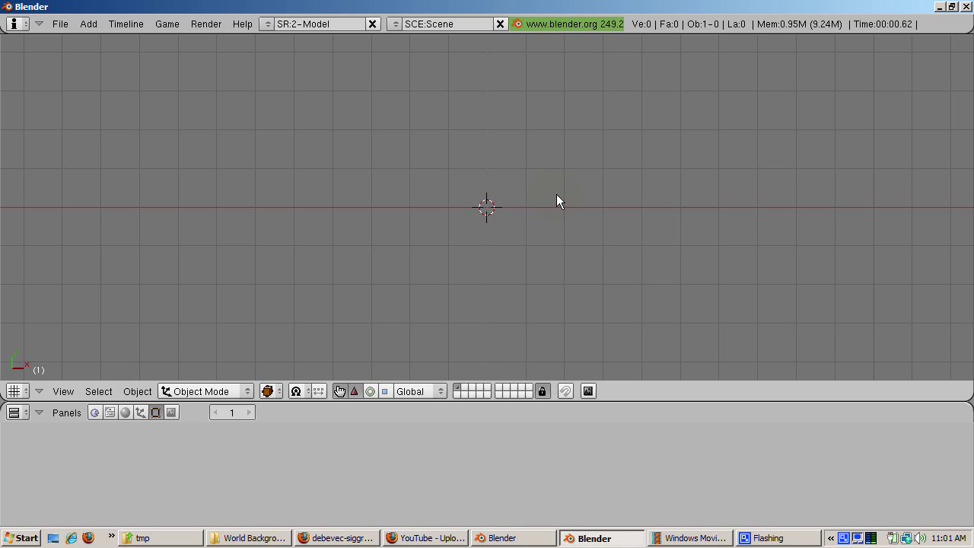
- Add a UV sphere with 32 segments, 32 rings and radius 1.00, and scale it by 2
key(space)
mouse_move(557, 194)
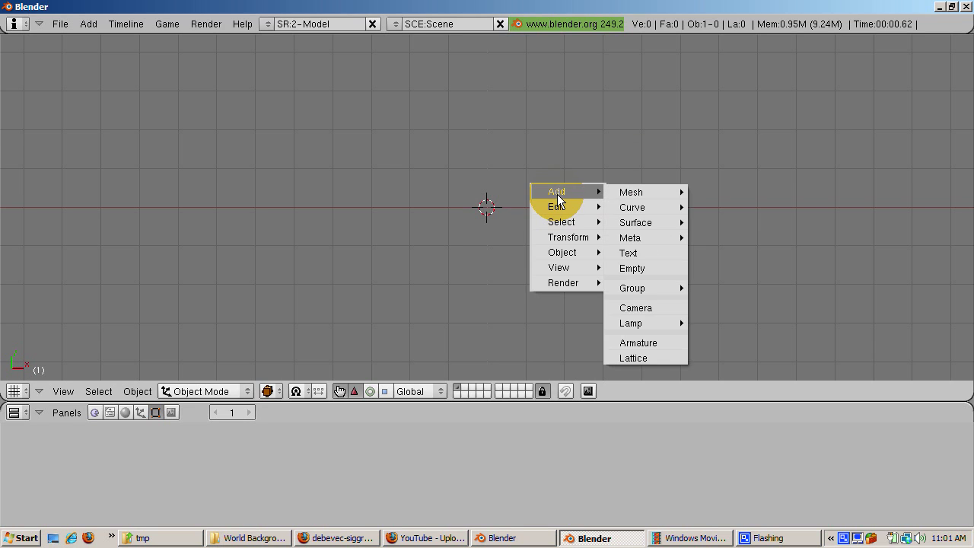
mouse_move(616, 190)
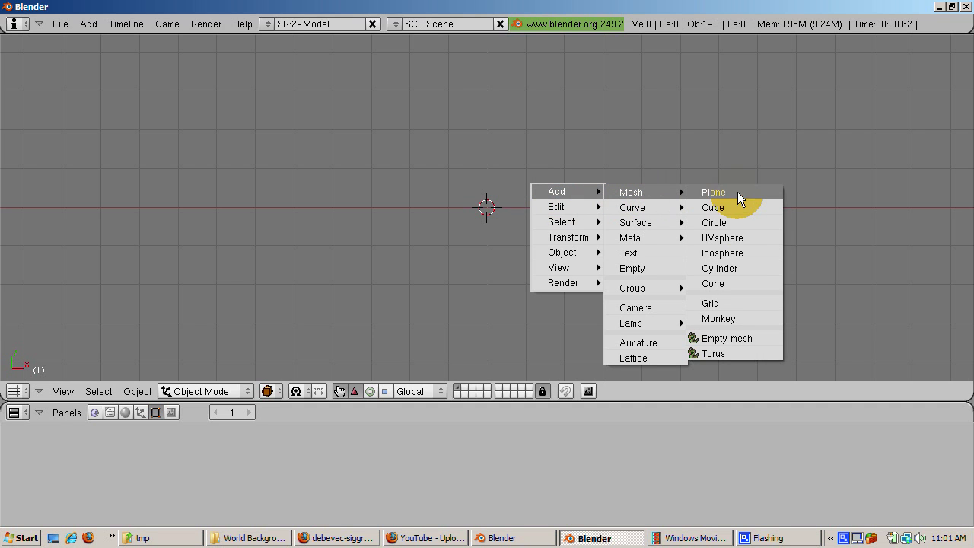
click(732, 239)
click(800, 241)
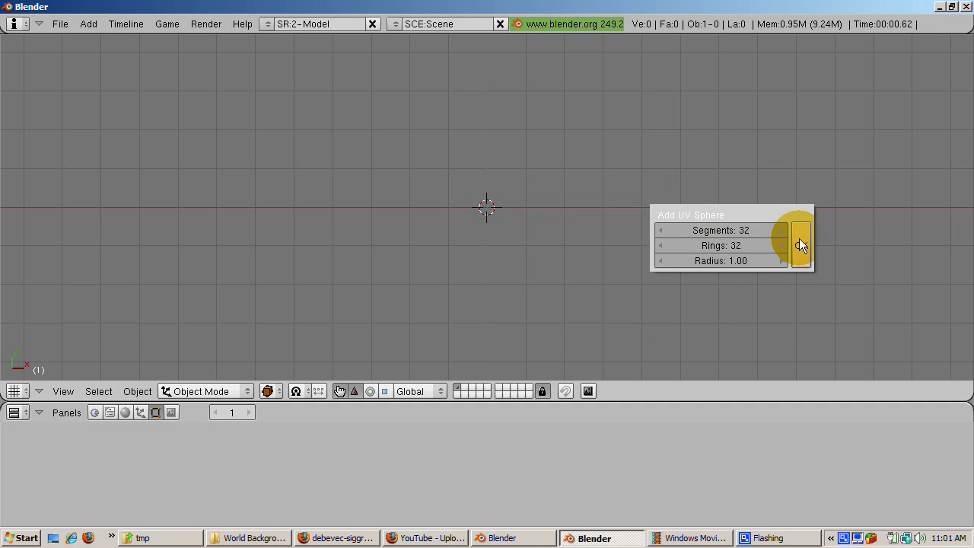
key(s)
key(2)
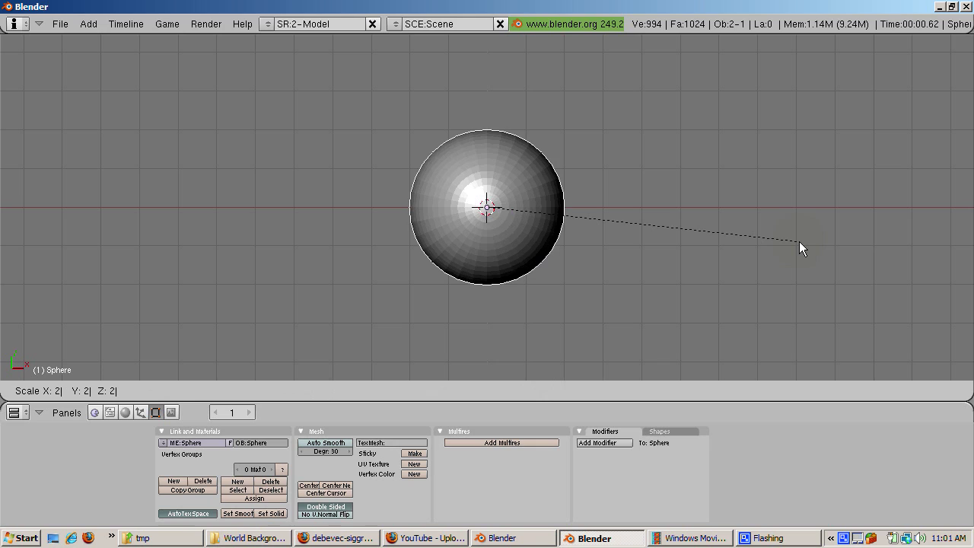
key(Return)
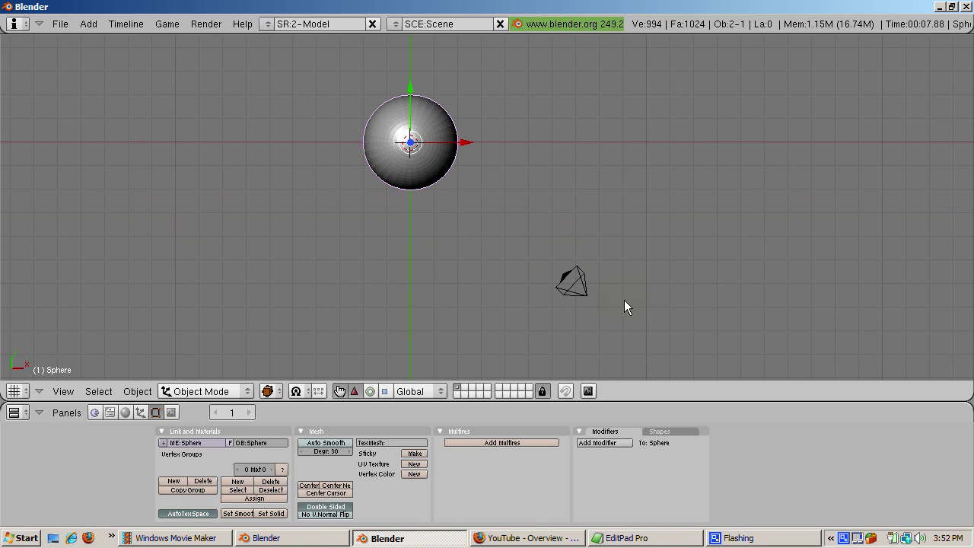
- Add a Track To constraint to the camera with Sphere as target, To axis -Z and Up axis Y
right_click(579, 293)
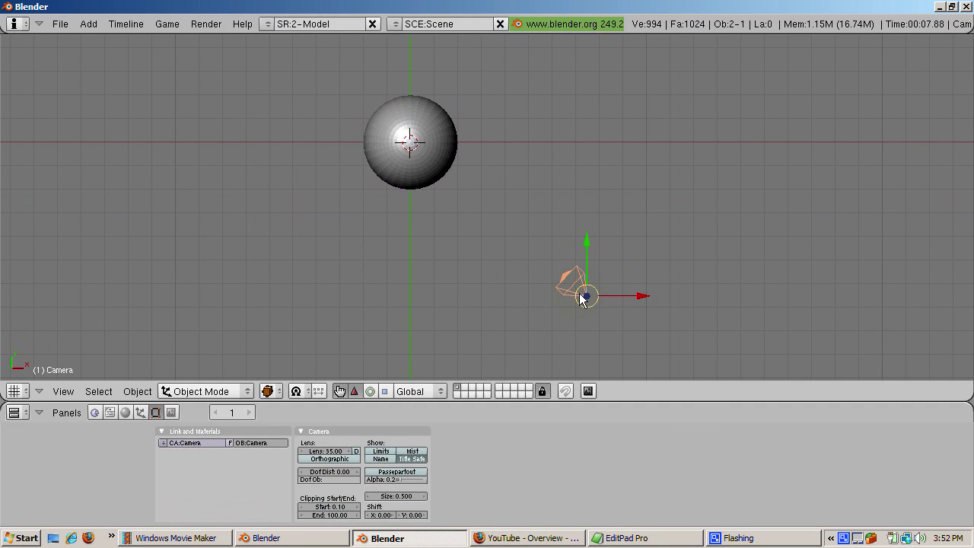
click(141, 413)
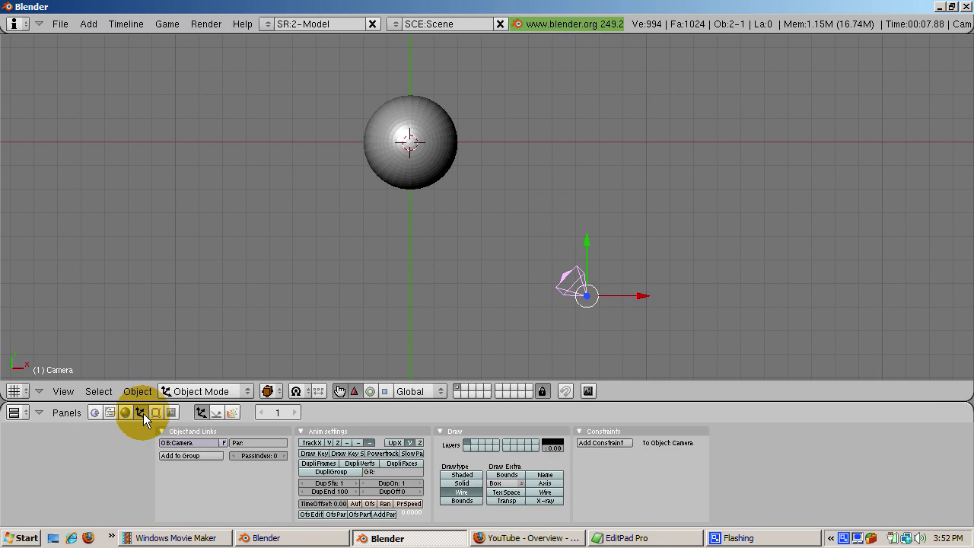
click(596, 443)
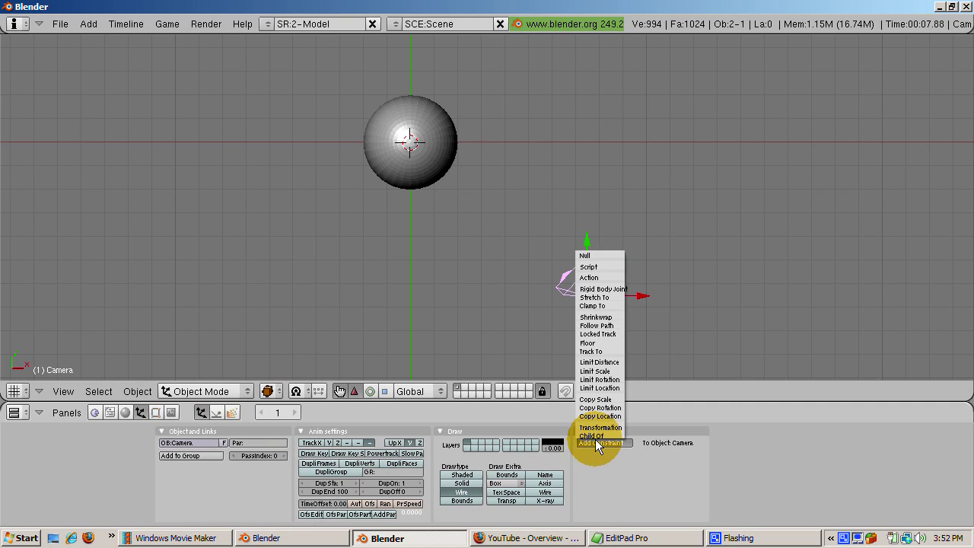
click(591, 352)
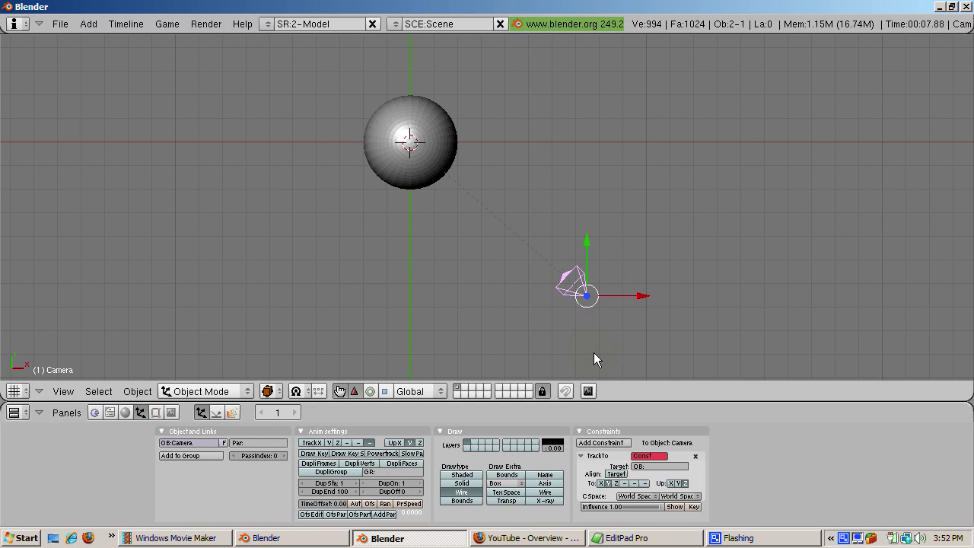
click(646, 483)
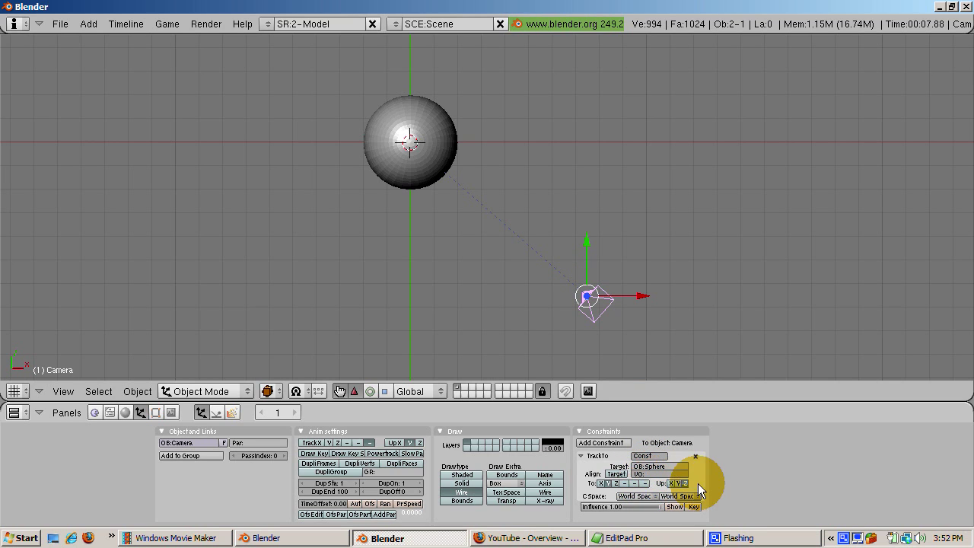
click(678, 483)
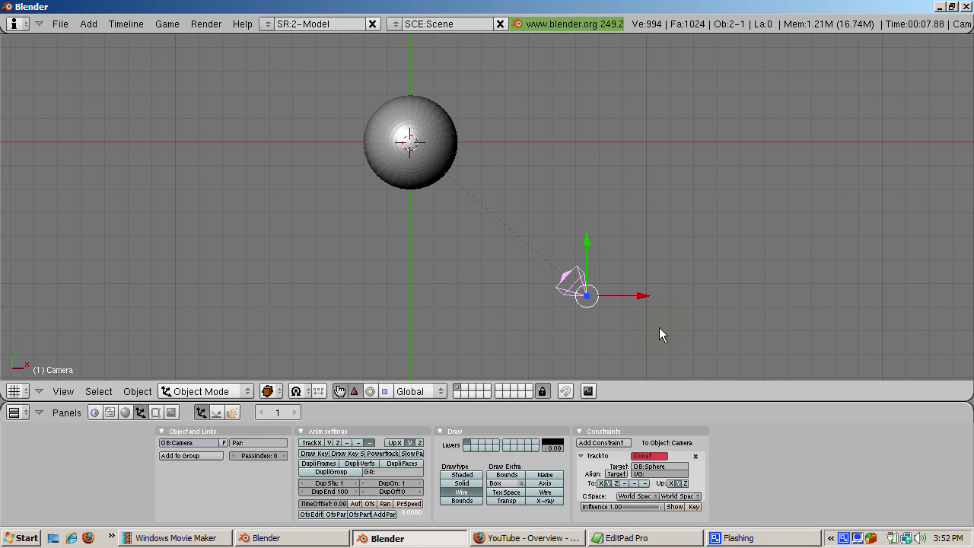
click(643, 484)
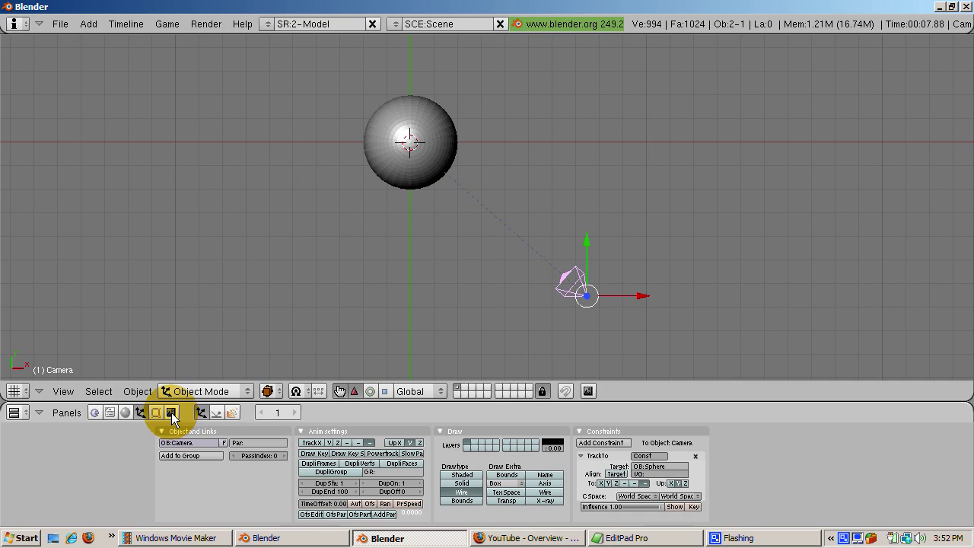
- Add a new world texture and set its texture type to Image
click(127, 412)
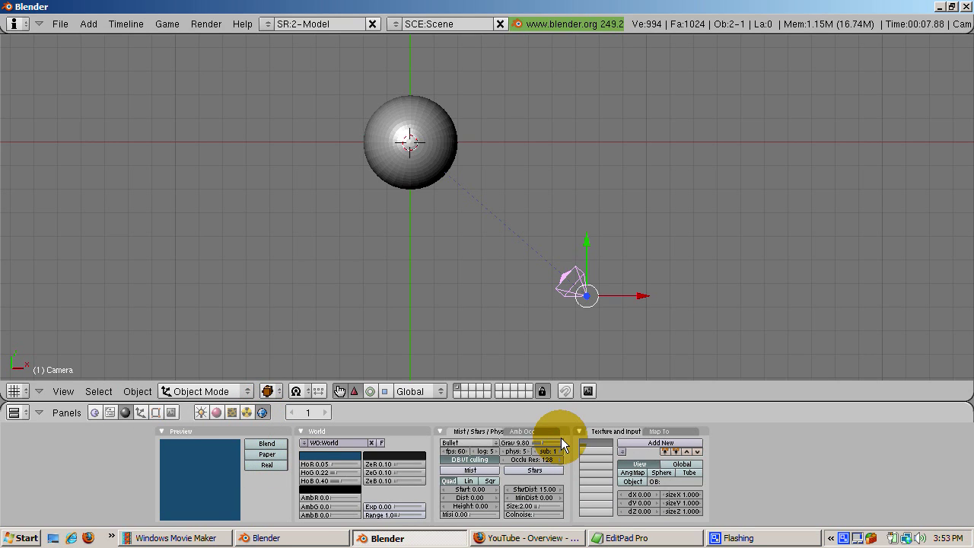
click(231, 412)
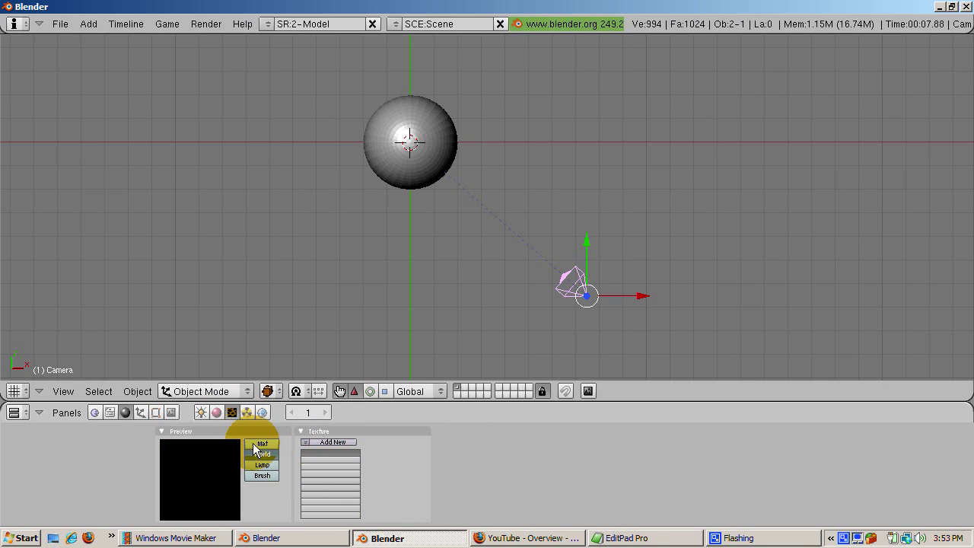
click(322, 442)
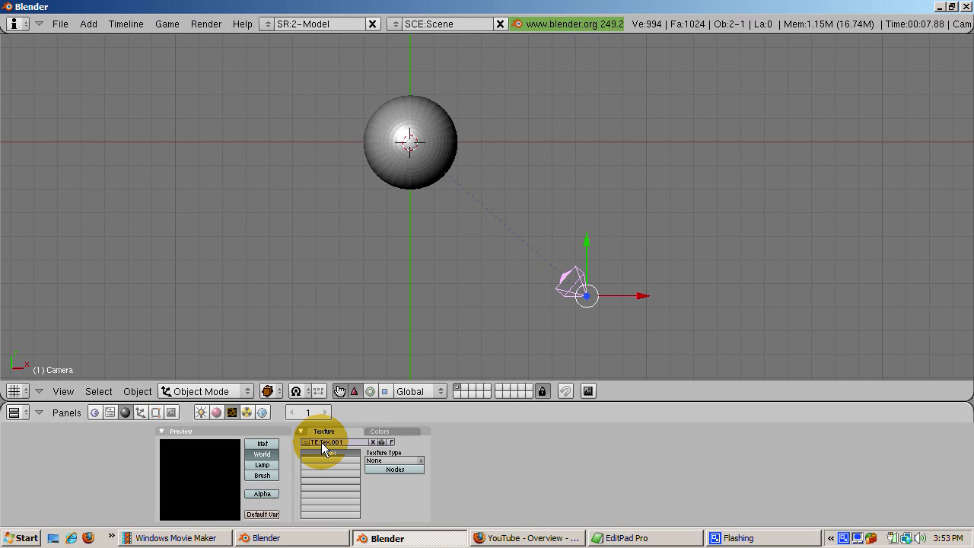
click(395, 461)
click(384, 451)
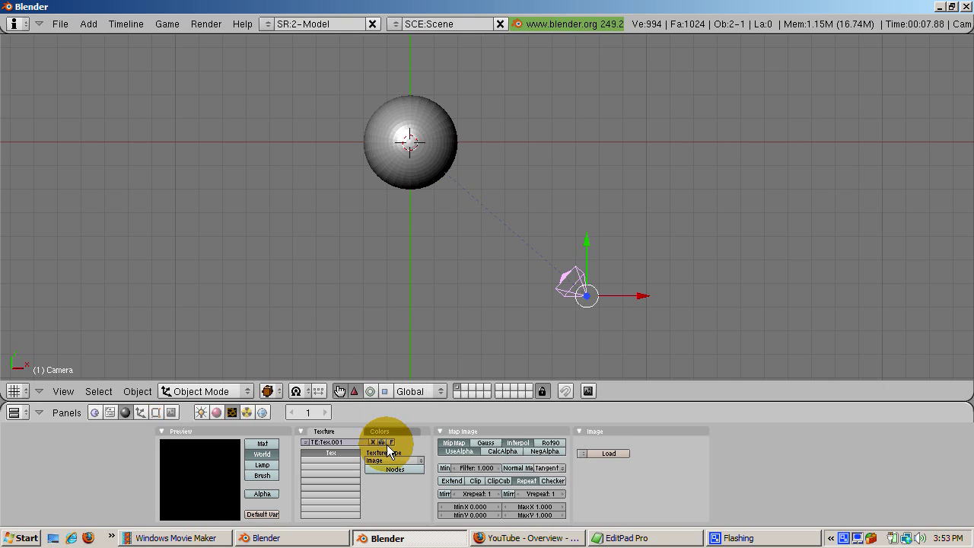
- Load evening800.jpg as the world texture's image
click(606, 455)
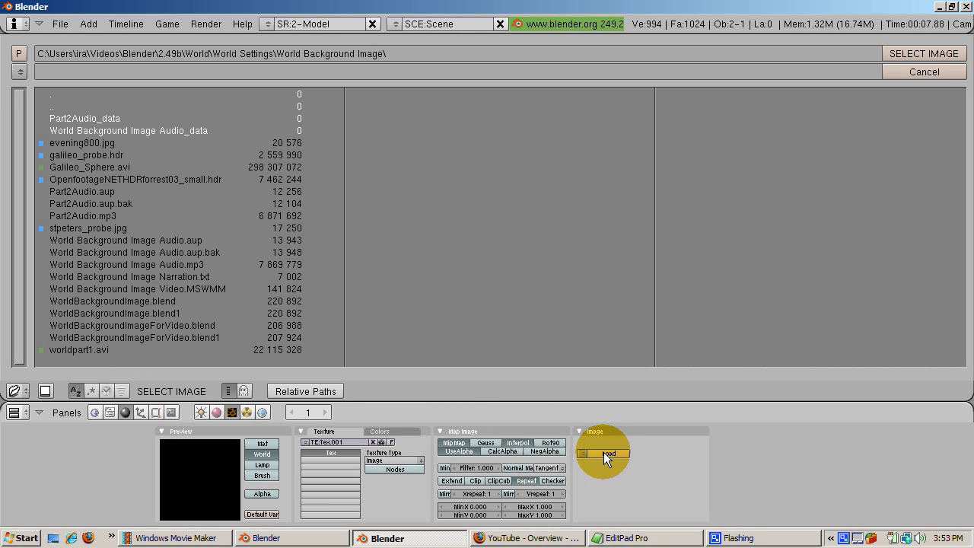
click(190, 143)
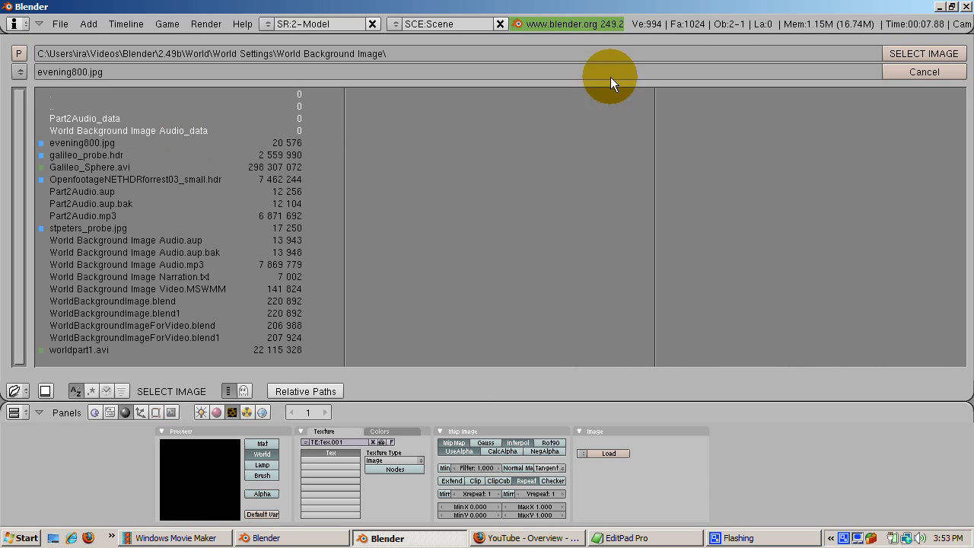
click(892, 51)
click(262, 455)
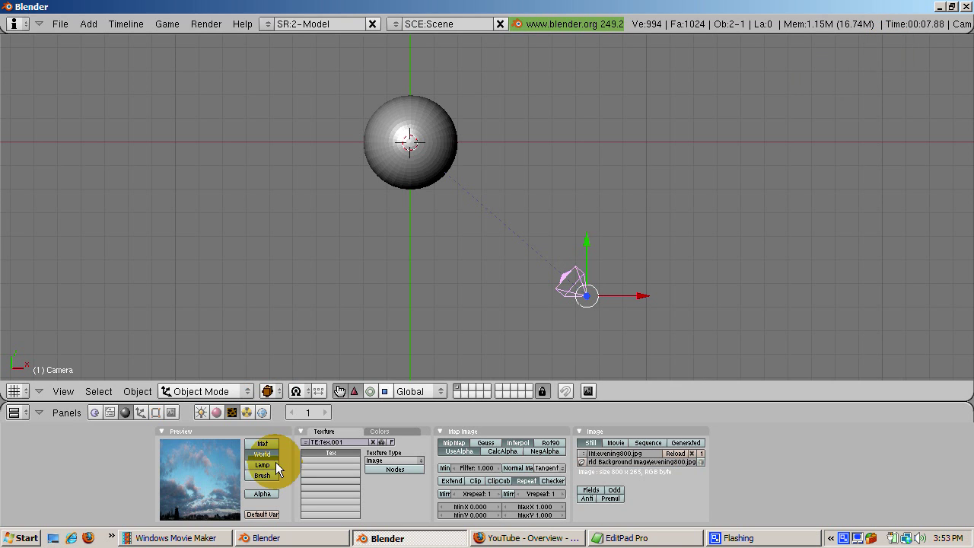
- Set the world texture's coordinates to AngMap, map it to Hori instead of Blend, and test-render the scene
click(263, 412)
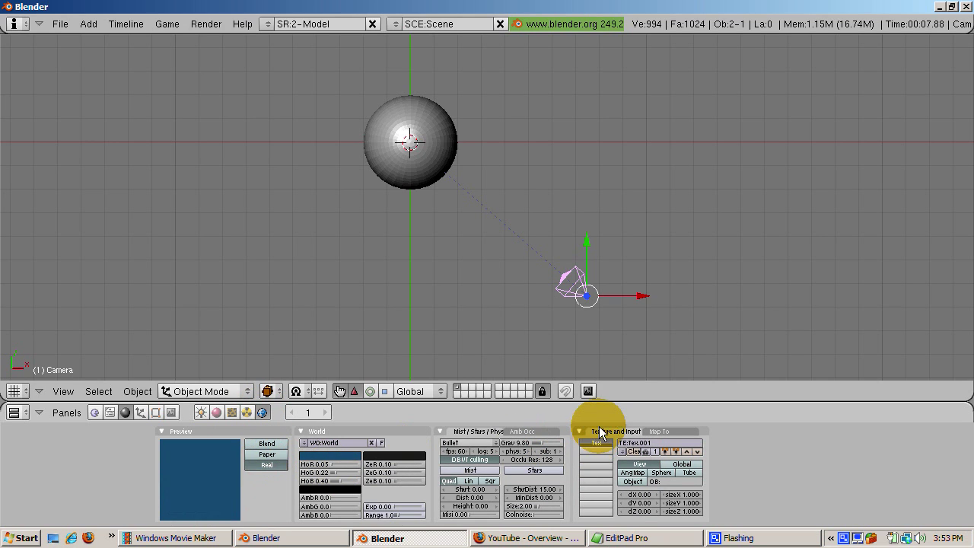
click(631, 472)
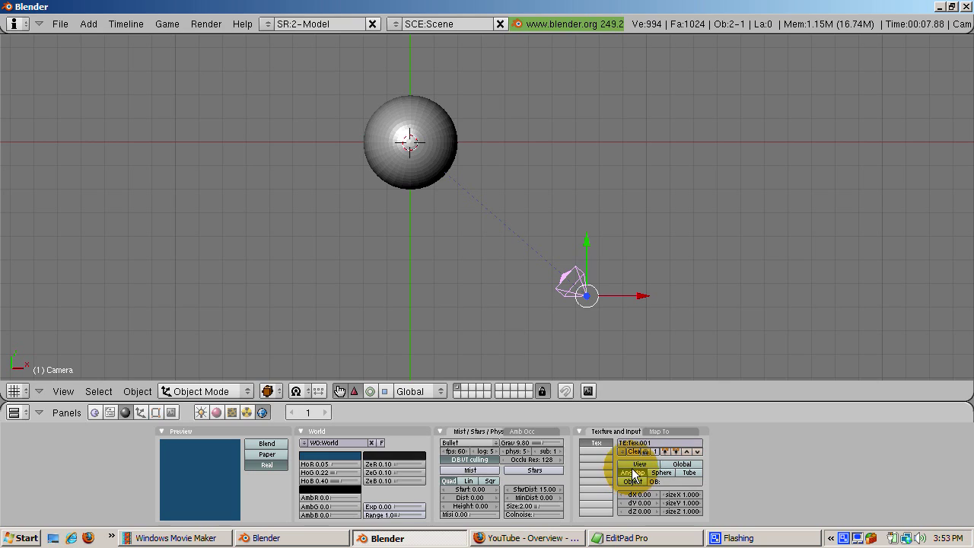
click(658, 431)
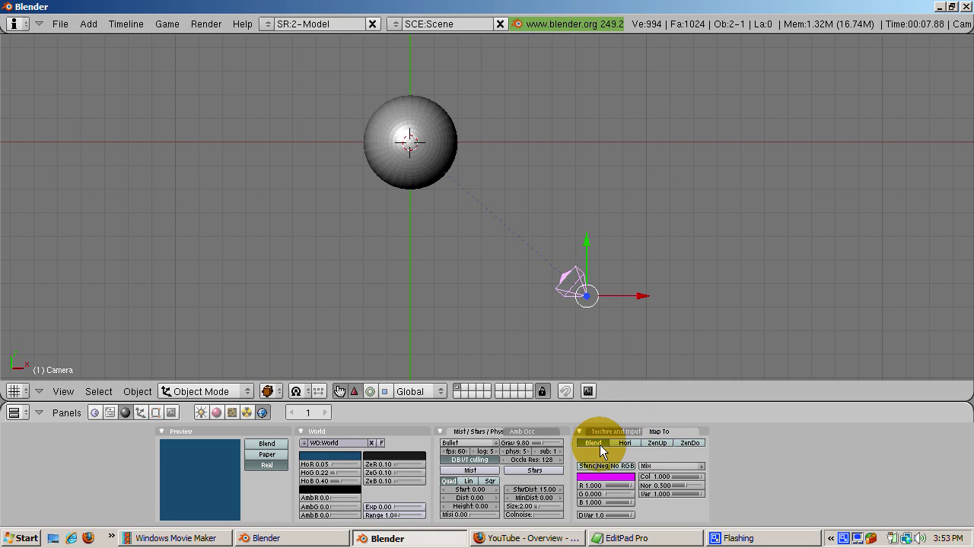
click(622, 441)
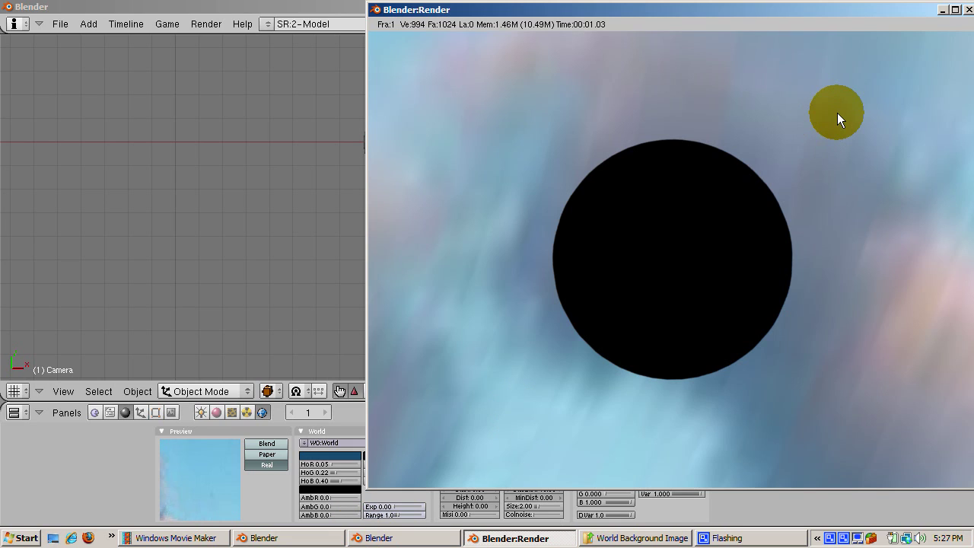
click(968, 11)
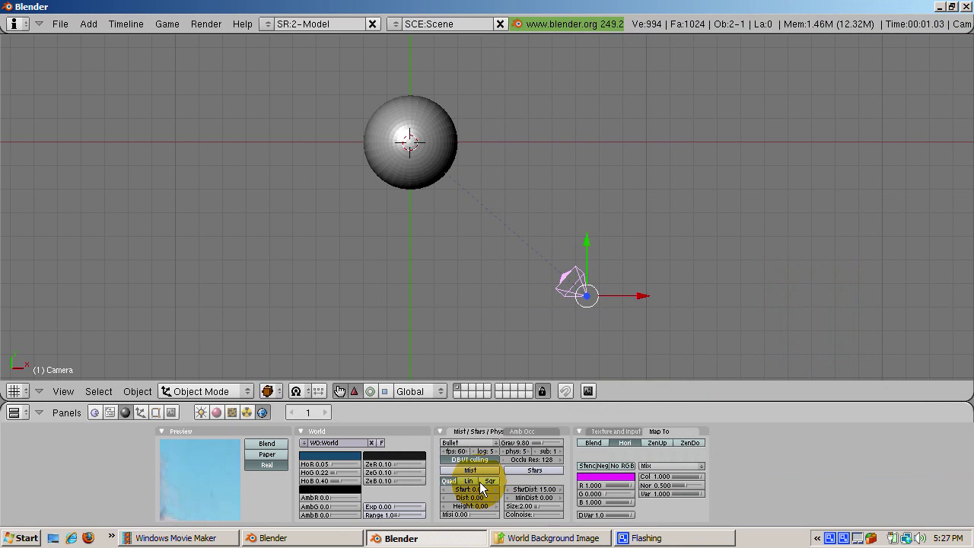
- Set the world texture's sizeX and sizeY to 3 and render the scene to check the background
click(593, 430)
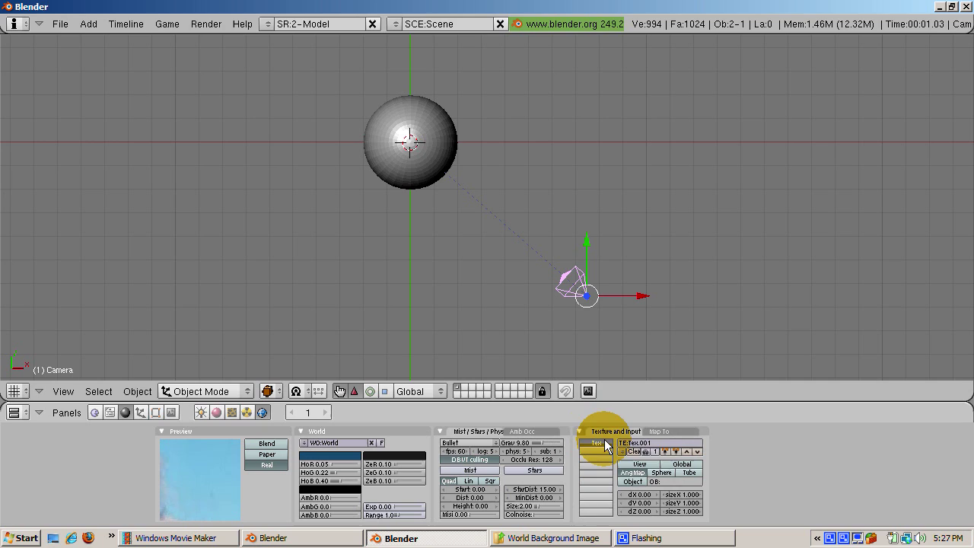
click(685, 495)
text(3)
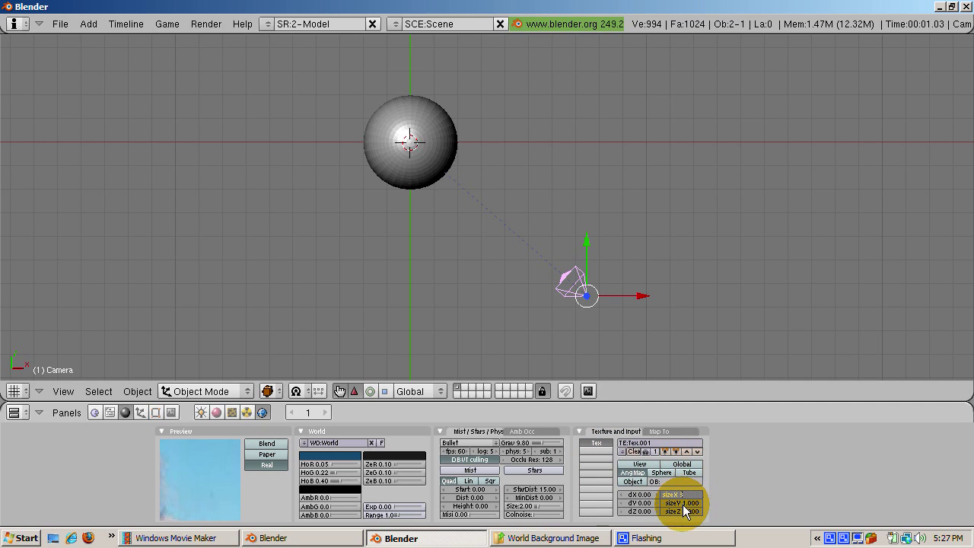
key(Tab)
text(3)
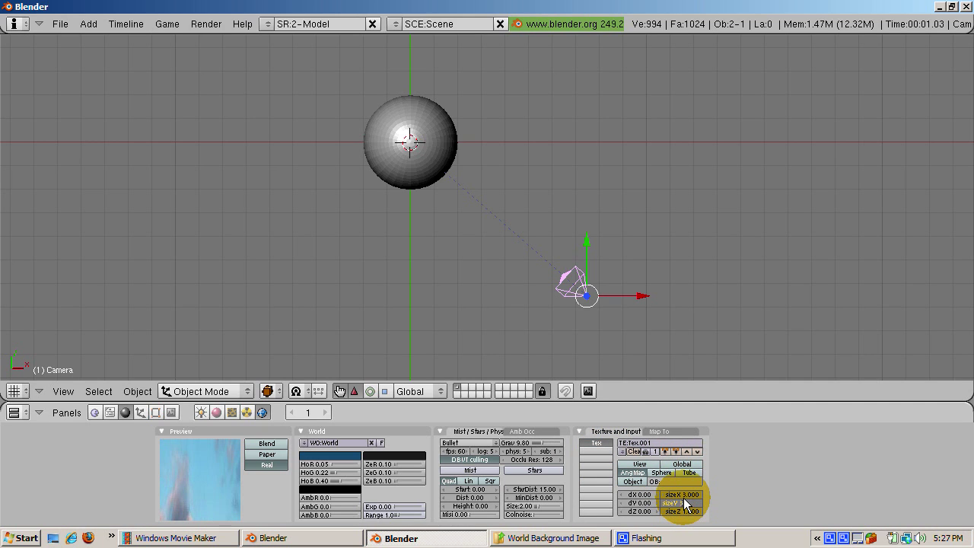
key(Return)
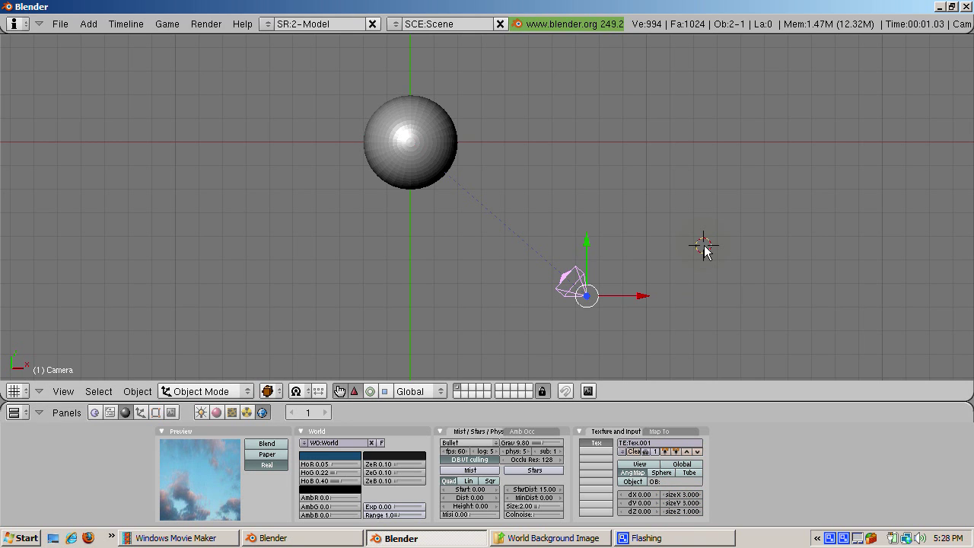
key(F12)
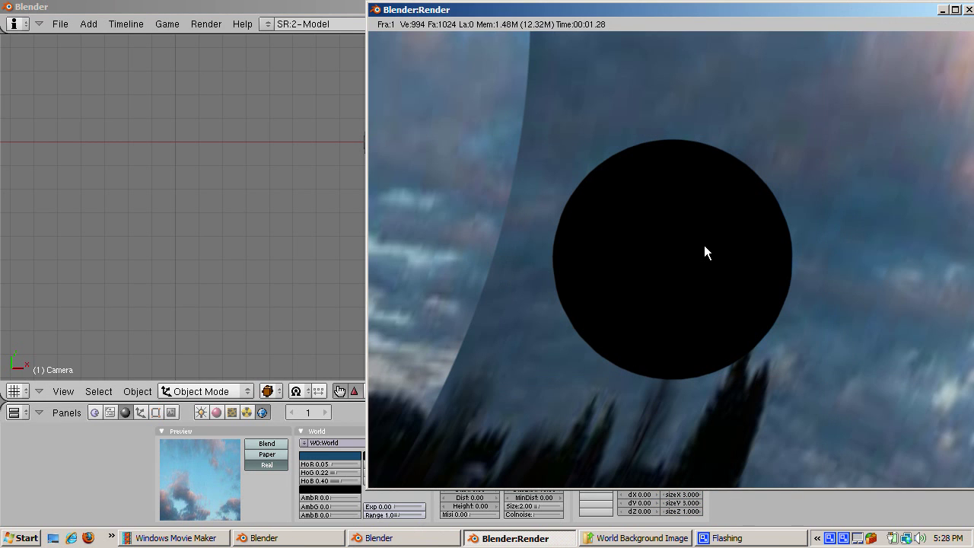
click(969, 9)
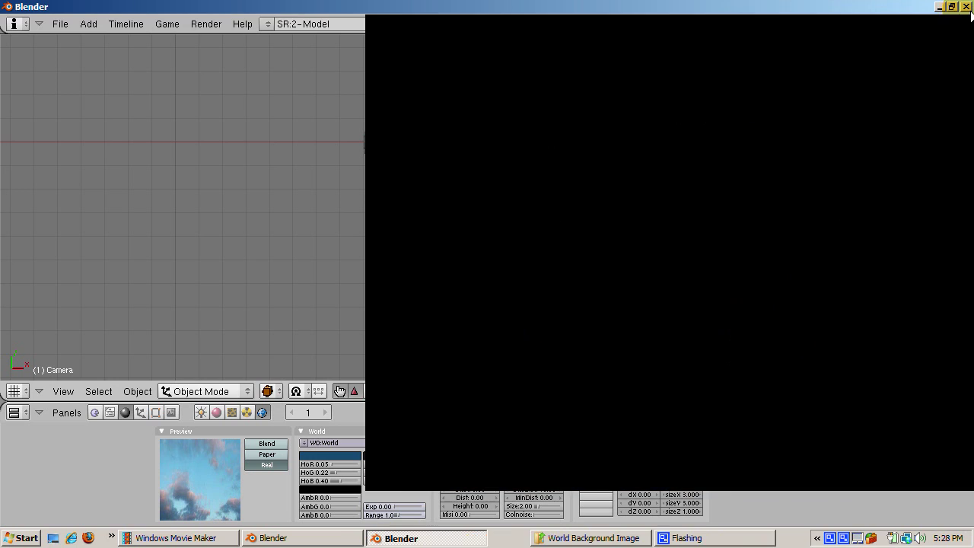
- Move the camera in the top view to the sphere's +X side, slightly below the X axis, and render the new angle
right_click(571, 292)
key(g)
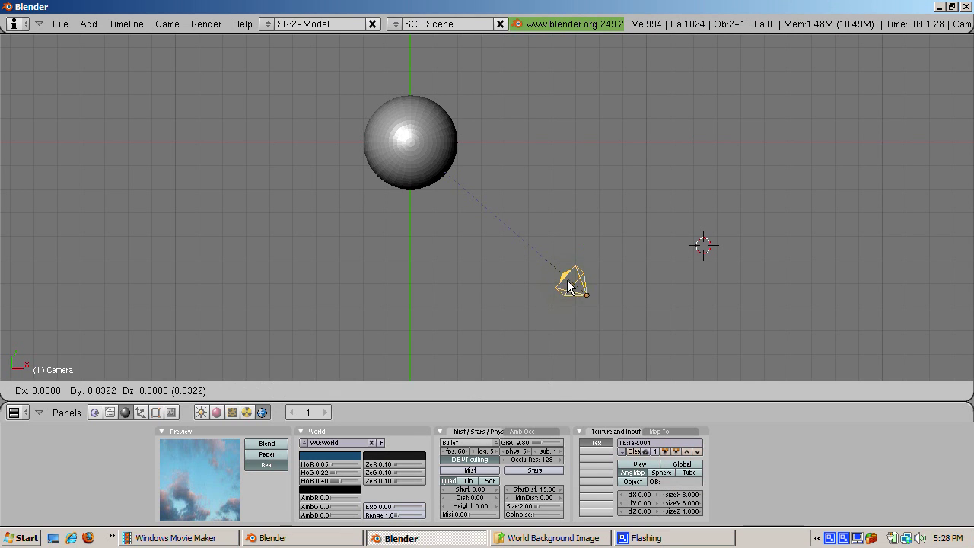
click(632, 177)
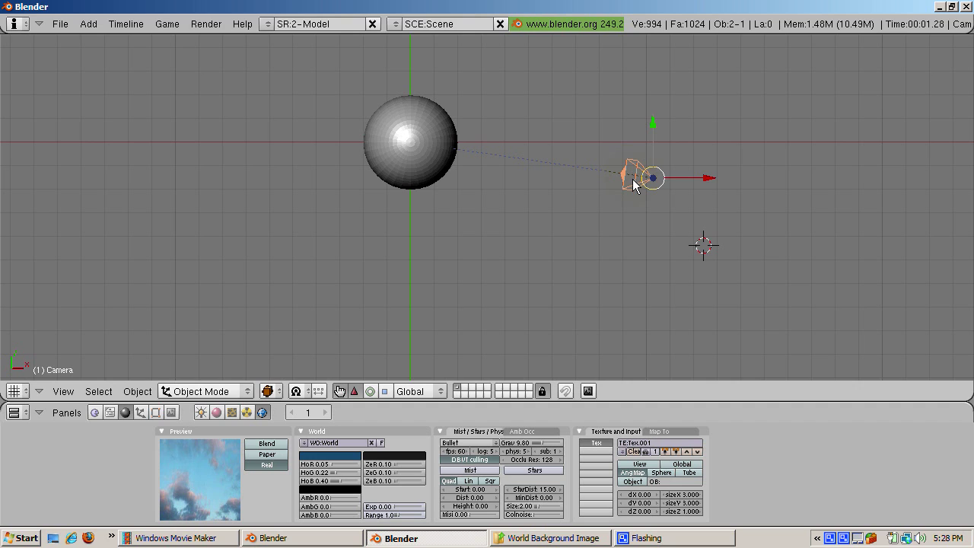
key(F12)
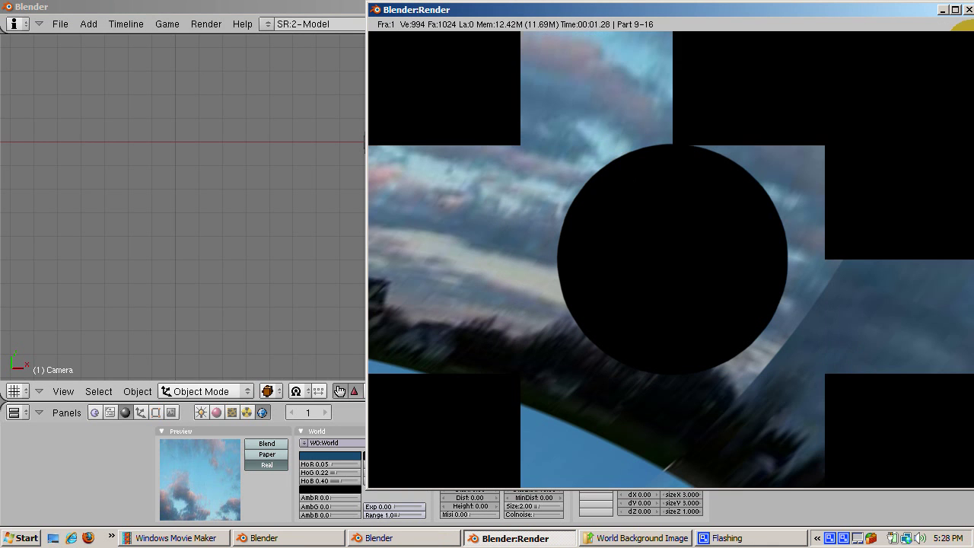
click(970, 10)
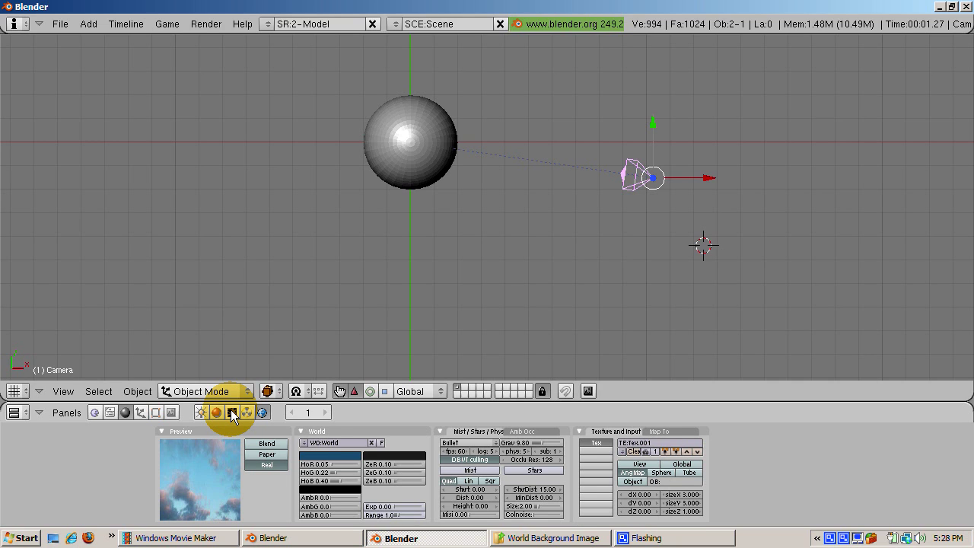
- Replace the world texture's current image with galileo_probe.hdr
click(662, 431)
click(618, 431)
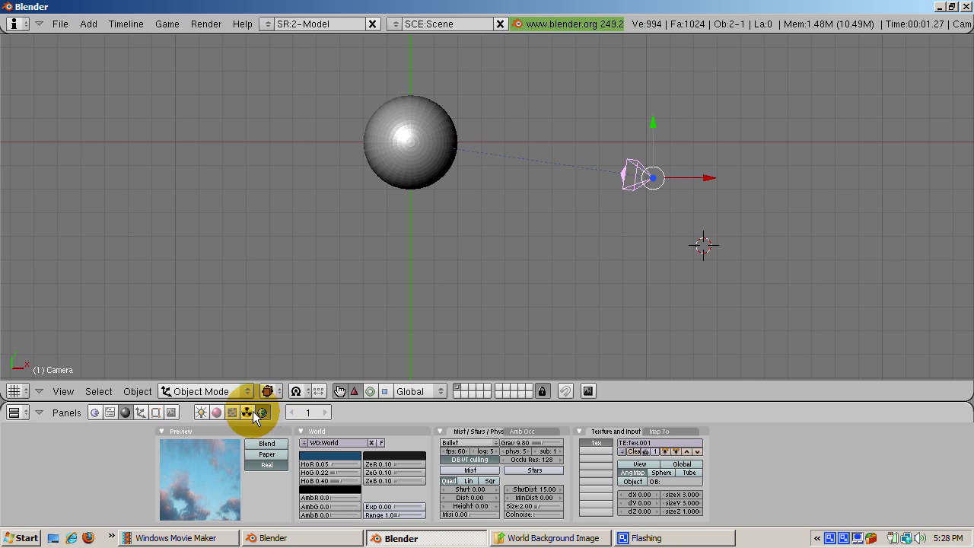
click(233, 413)
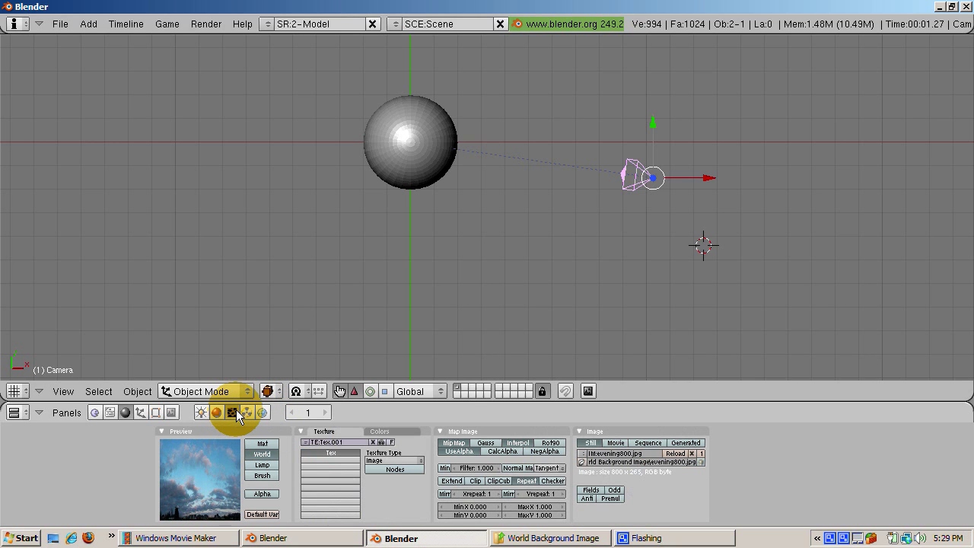
click(693, 454)
click(605, 454)
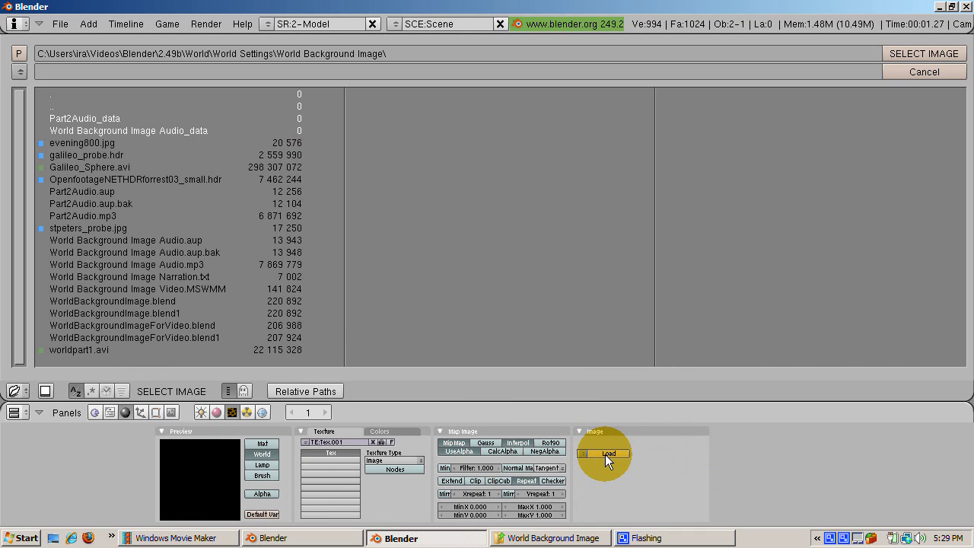
click(122, 155)
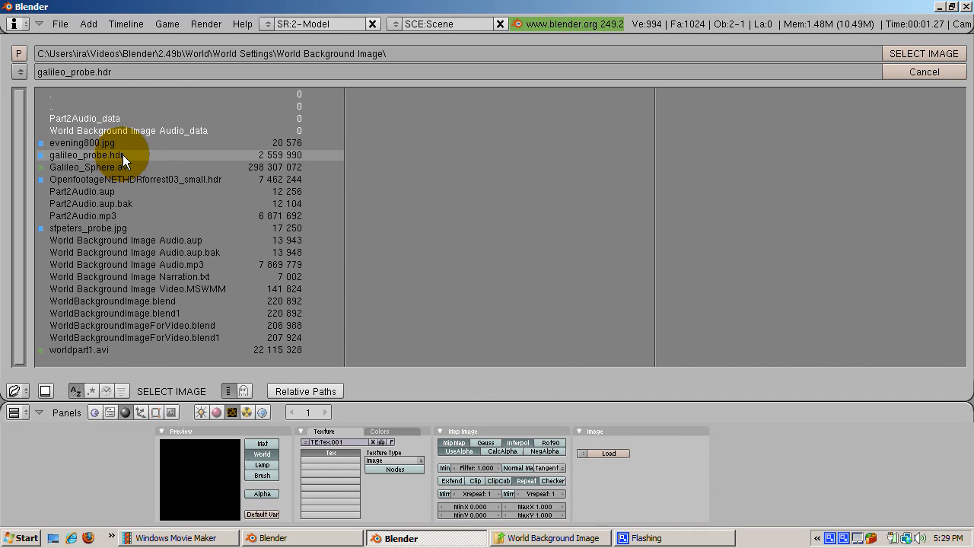
click(914, 55)
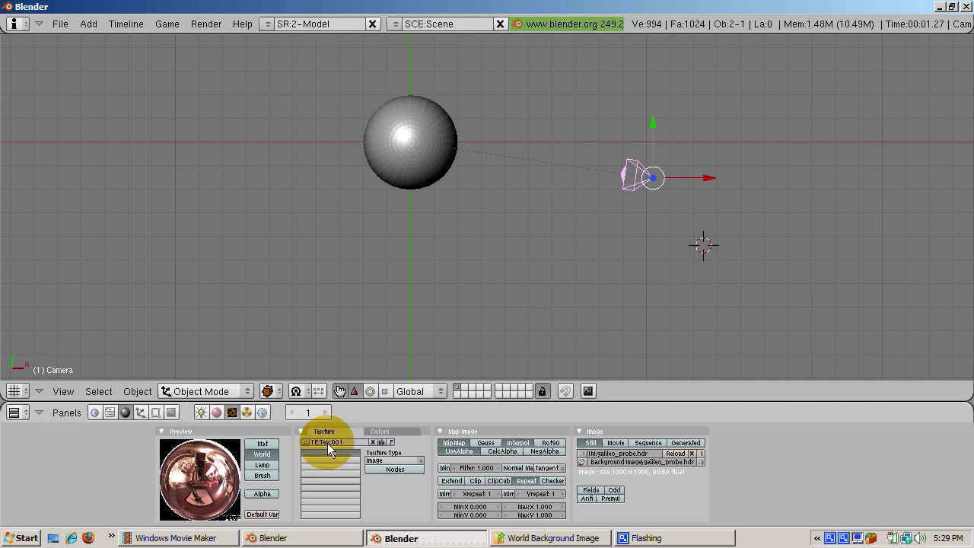
- Set the world texture's sizeX and sizeY back to 1 and test-render the new background
click(261, 413)
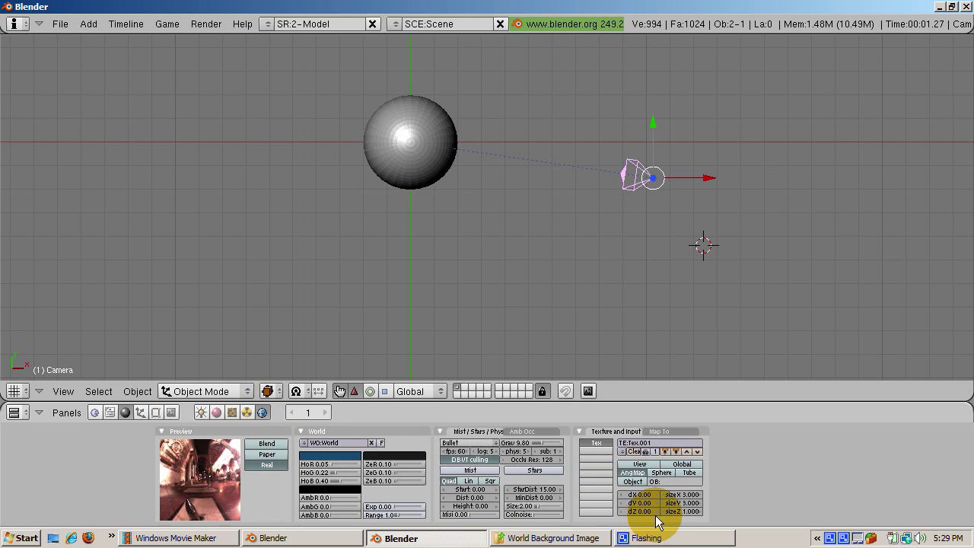
click(671, 494)
text(1)
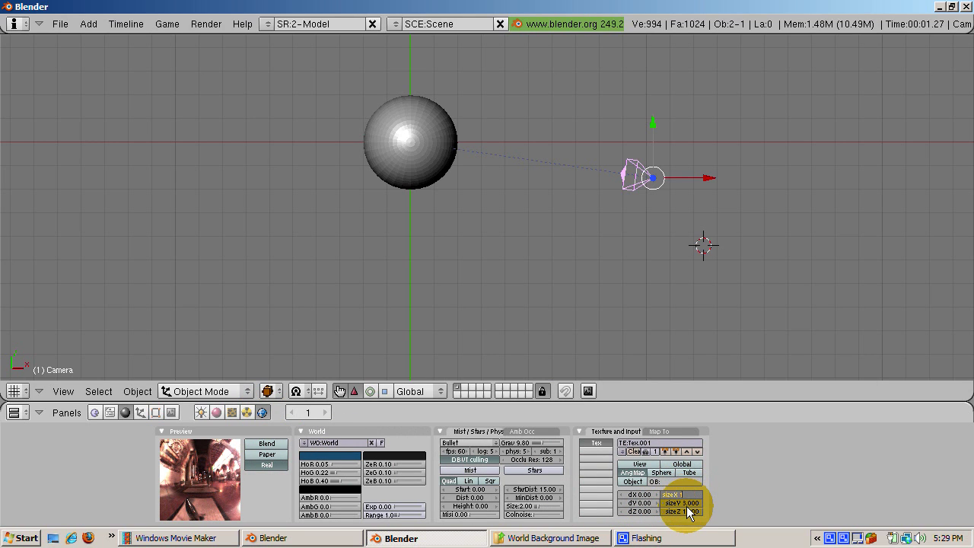
key(Return)
click(685, 502)
text(1)
key(Return)
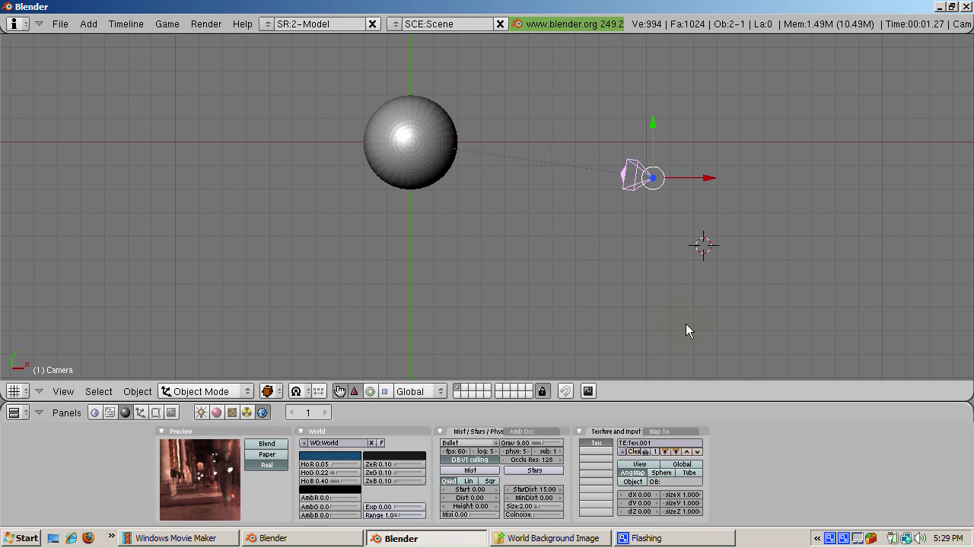
key(F12)
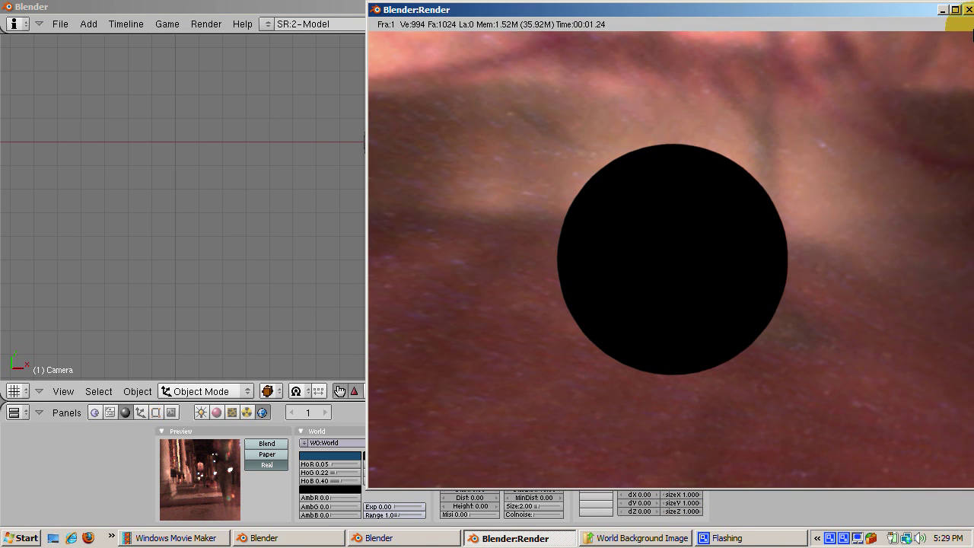
click(968, 9)
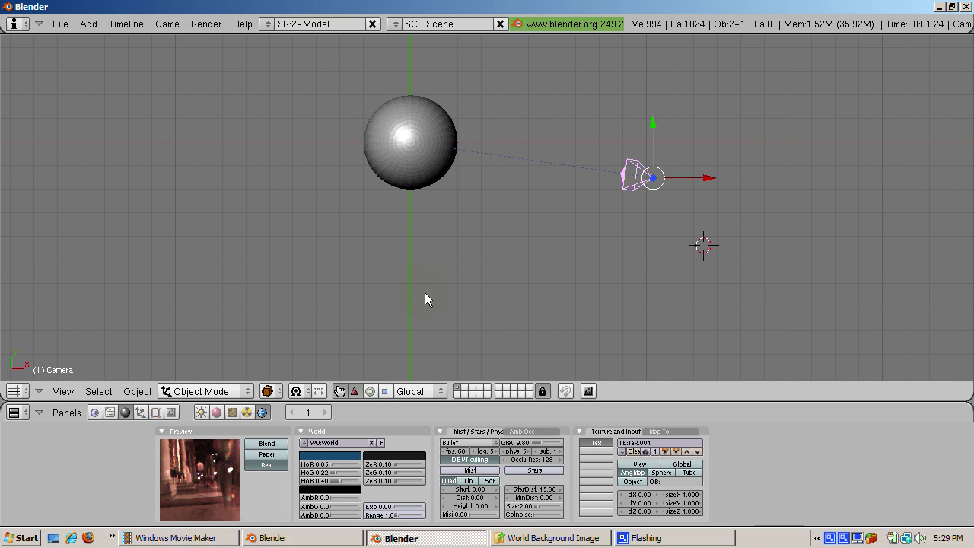
- Select the sphere and link the existing material named Material to it
click(217, 412)
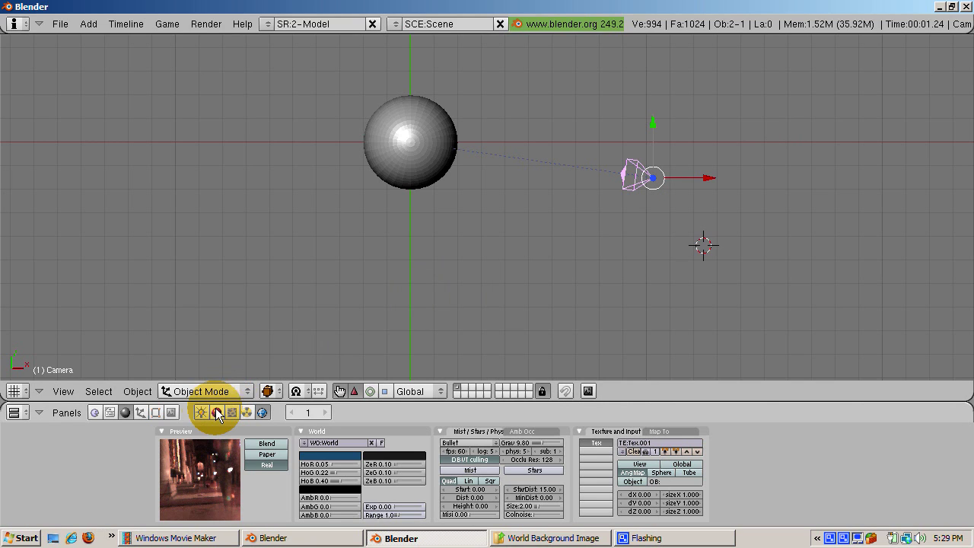
right_click(408, 126)
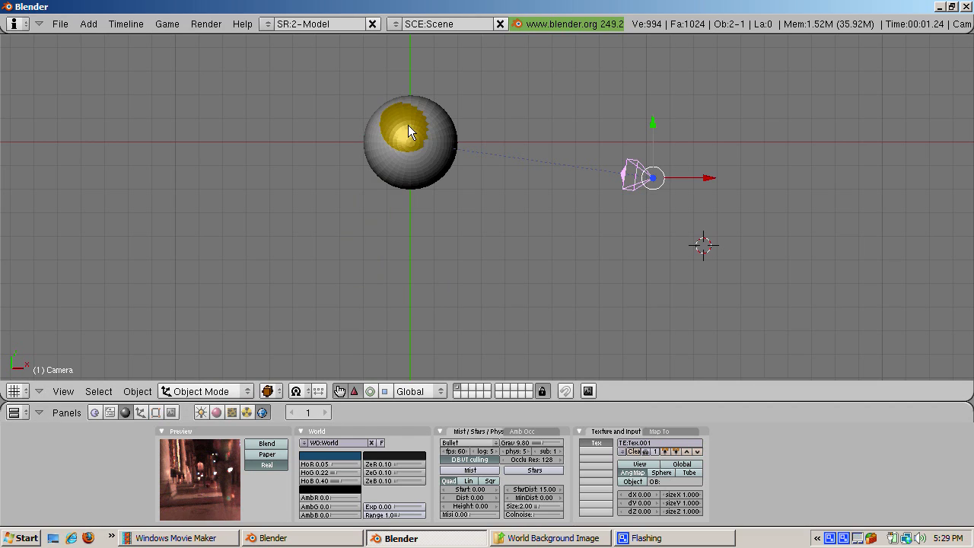
click(214, 412)
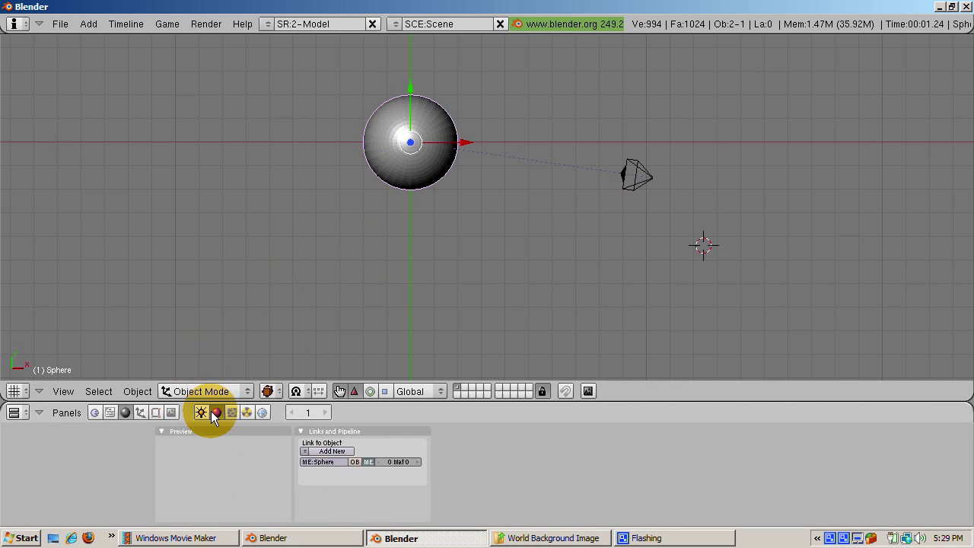
click(305, 451)
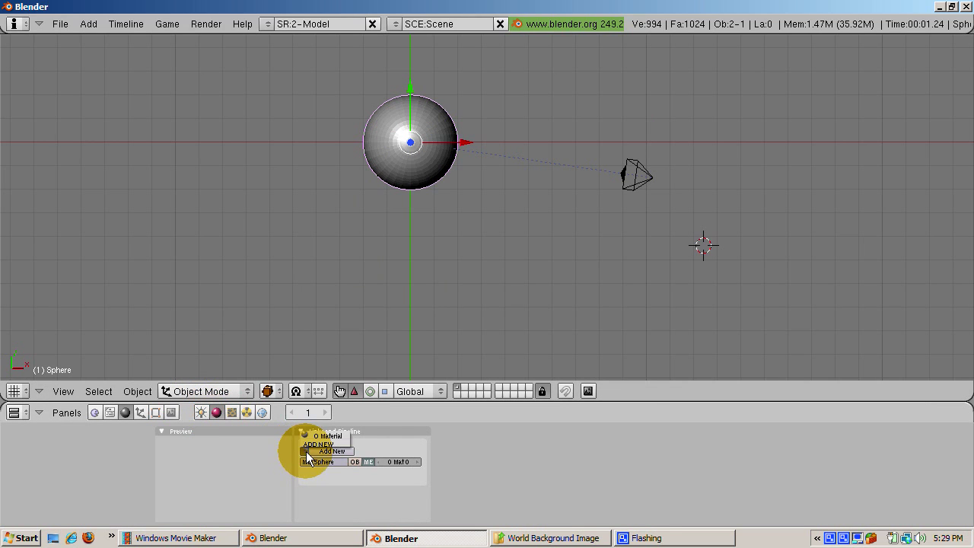
click(310, 447)
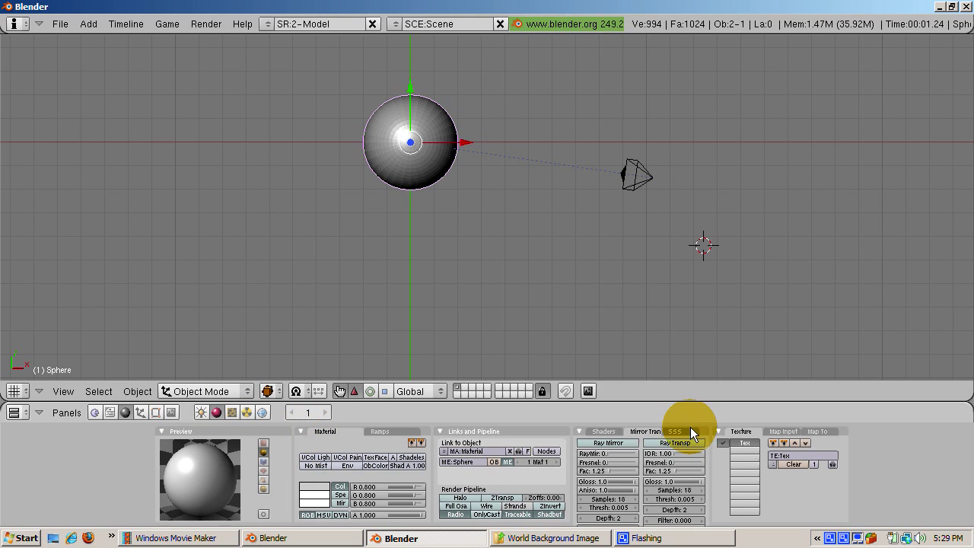
- Enable Ray Mirror on the sphere's material, raise its RayMir reflectivity, and render the reflection
click(623, 443)
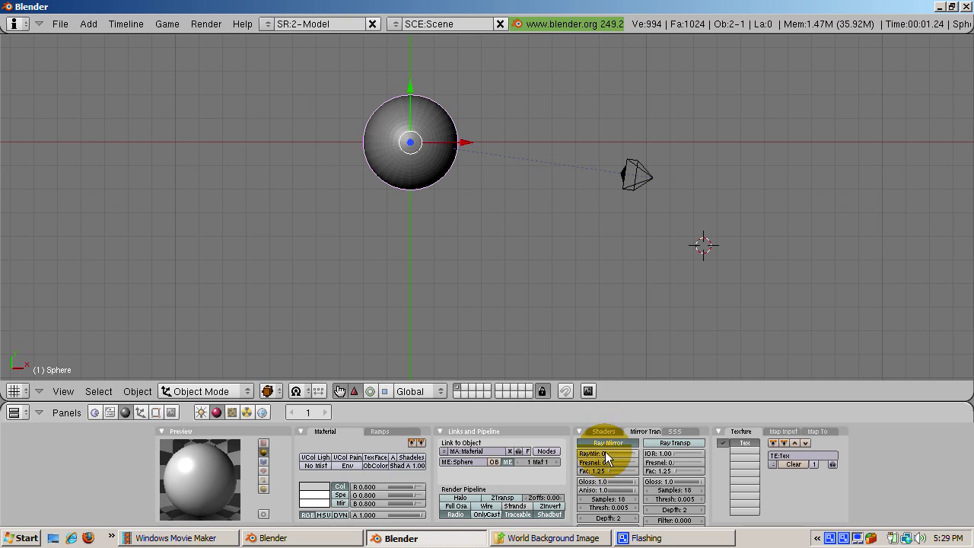
drag(614, 449, 659, 461)
click(479, 252)
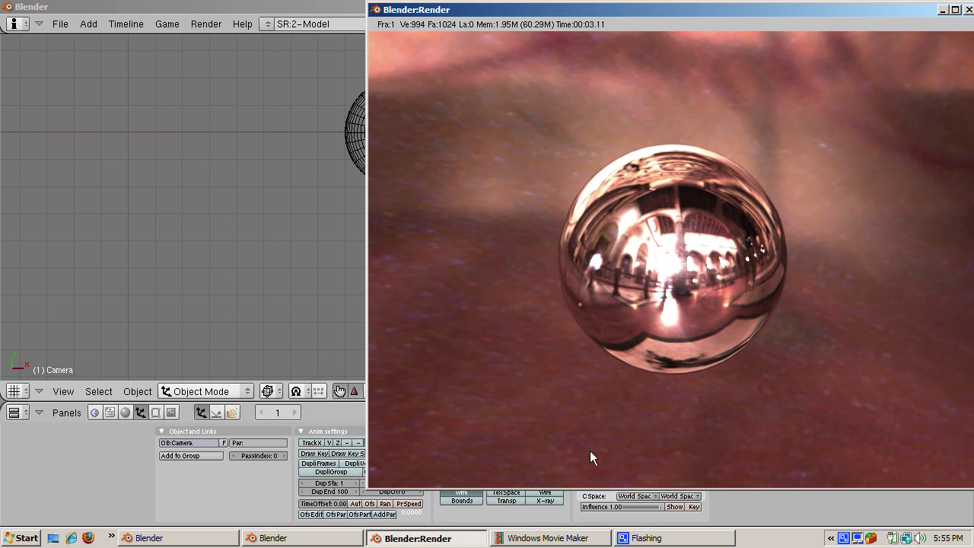
click(967, 10)
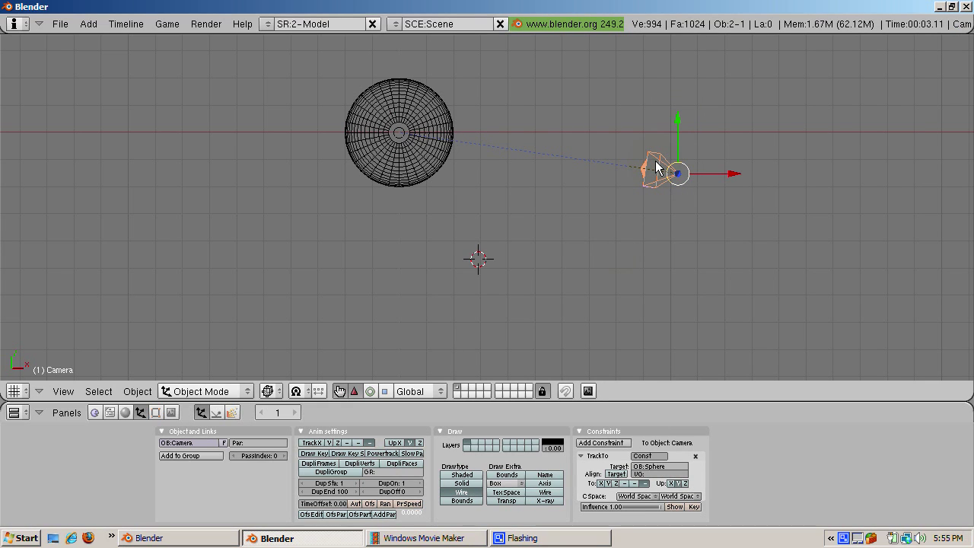
- Move the camera in the top view farther out along +X and above the X axis, and render that angle
key(g)
scroll(656, 161, up, 2)
scroll(655, 161, down, 3)
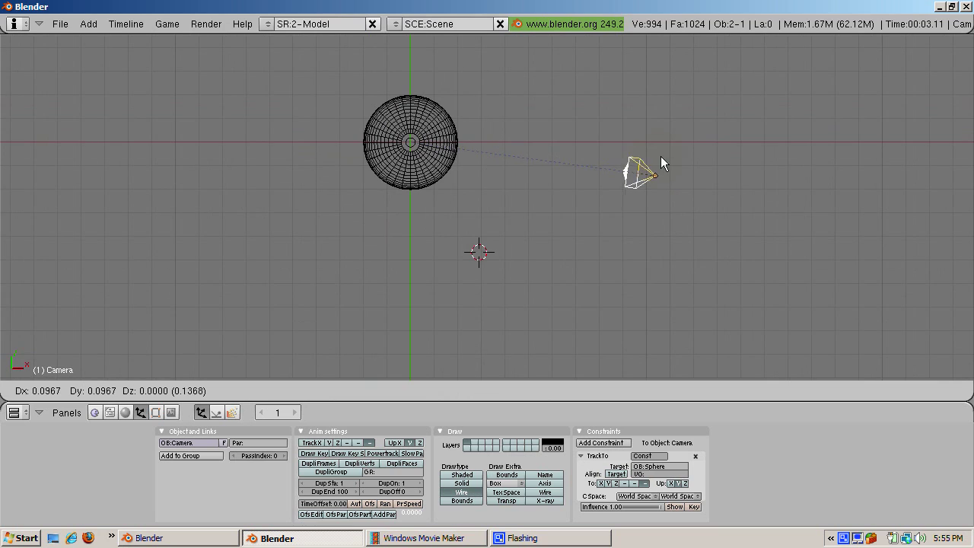
click(719, 61)
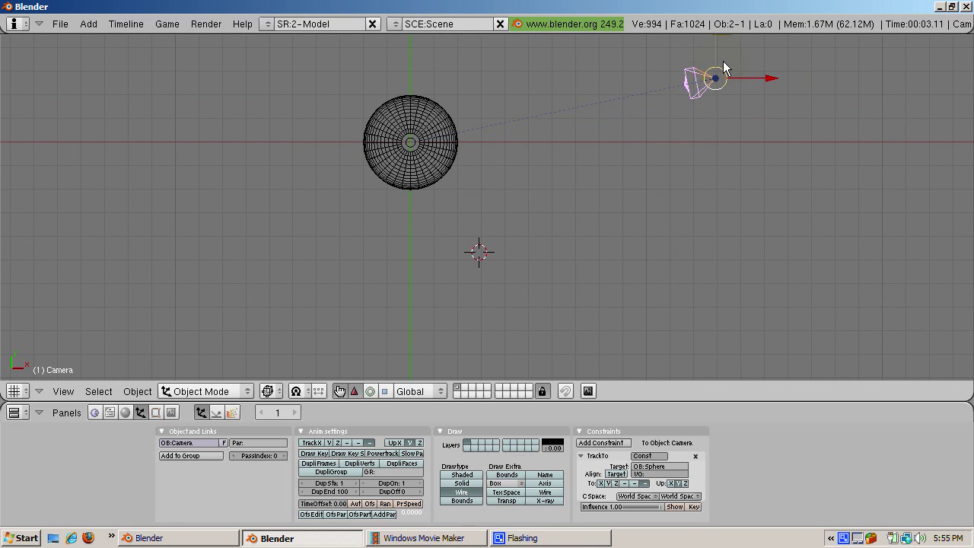
key(F12)
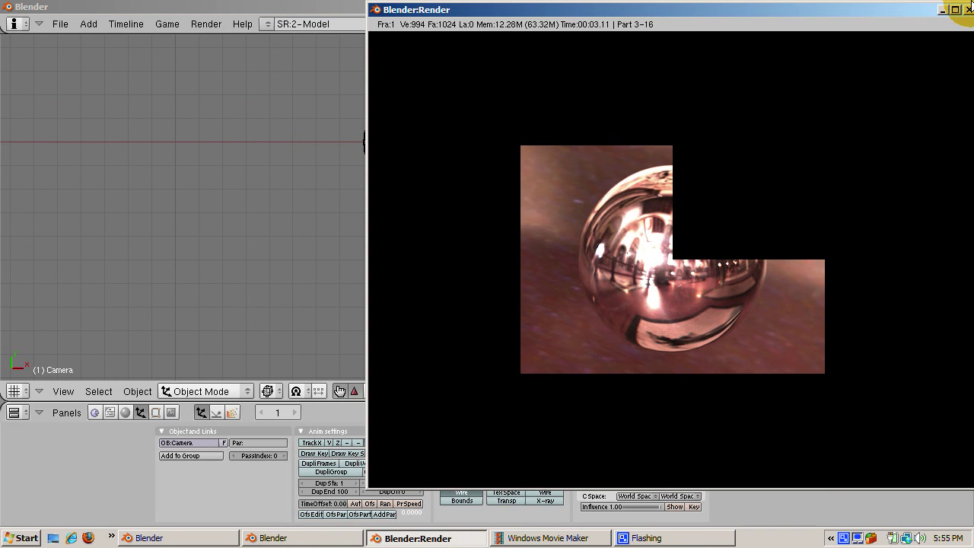
click(969, 9)
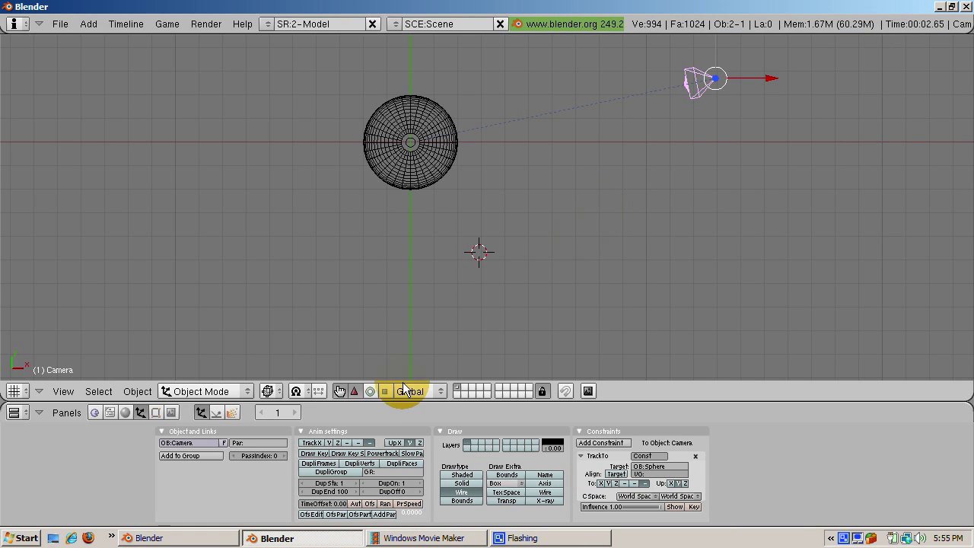
- Clear the camera's rotation and location so that it sits at the origin
key(alt+r)
click(465, 335)
key(alt+g)
click(465, 336)
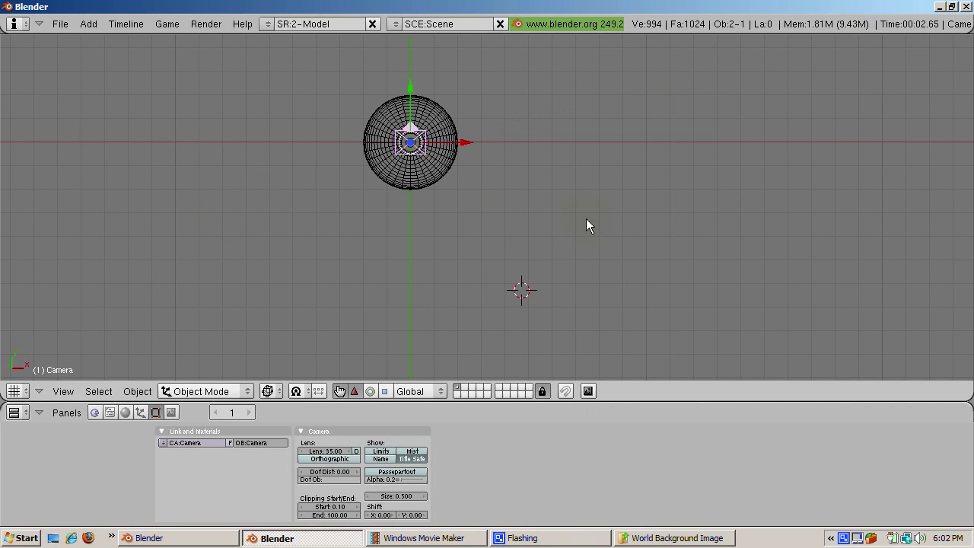
- Add a curve circle in the top view, scaled by 5 and centred around the sphere
key(space)
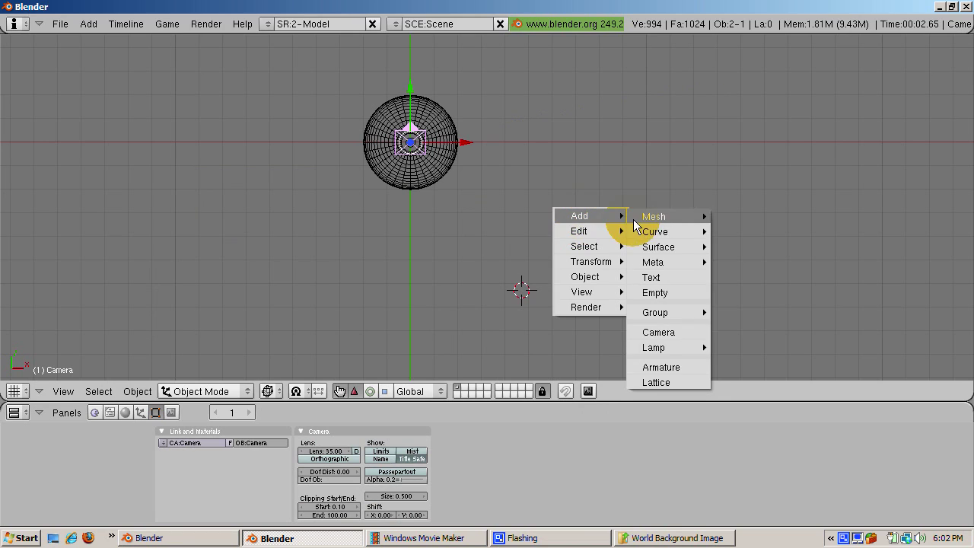
mouse_move(649, 233)
click(721, 247)
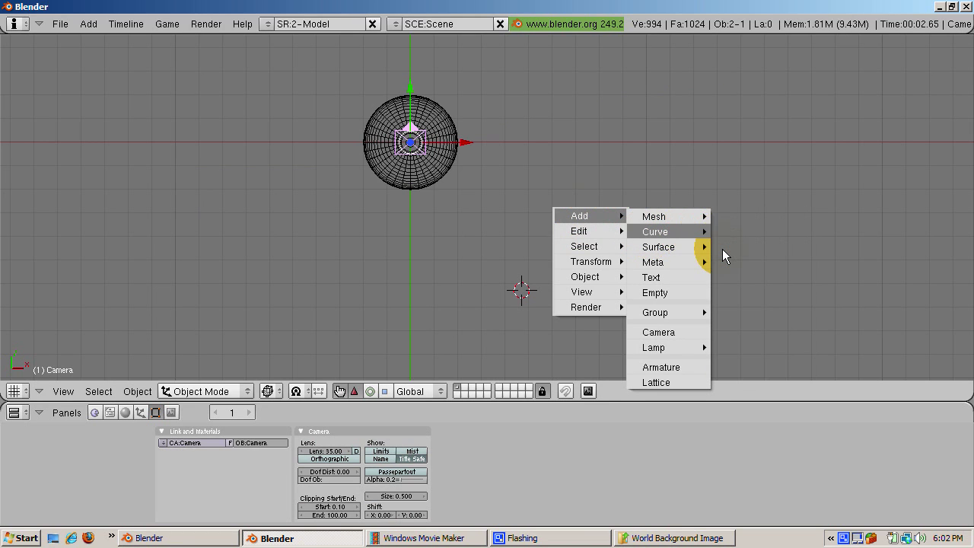
key(s)
key(5)
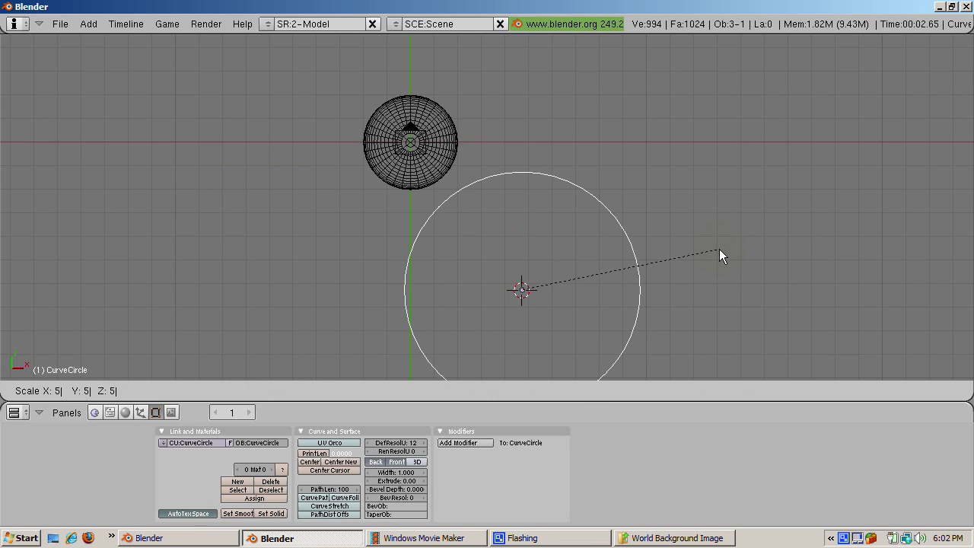
key(Return)
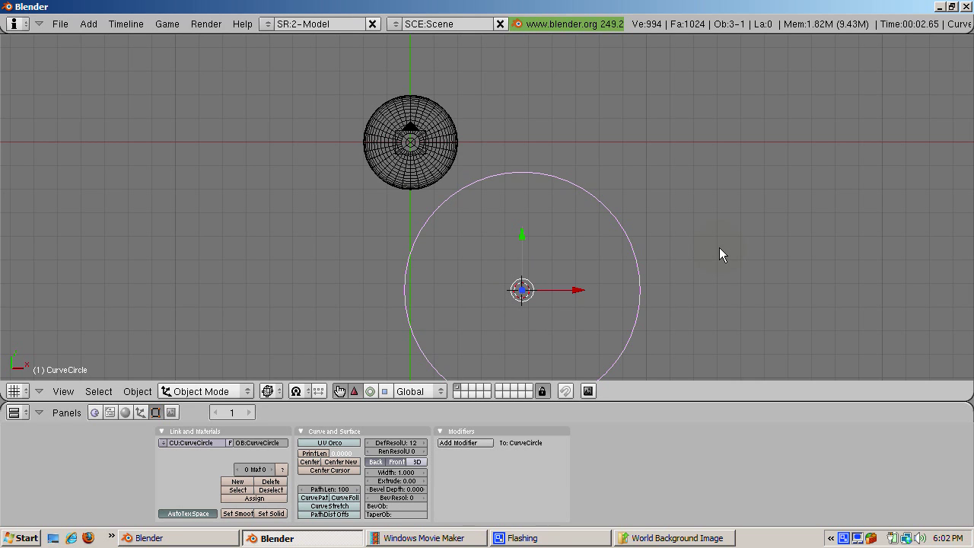
key(g)
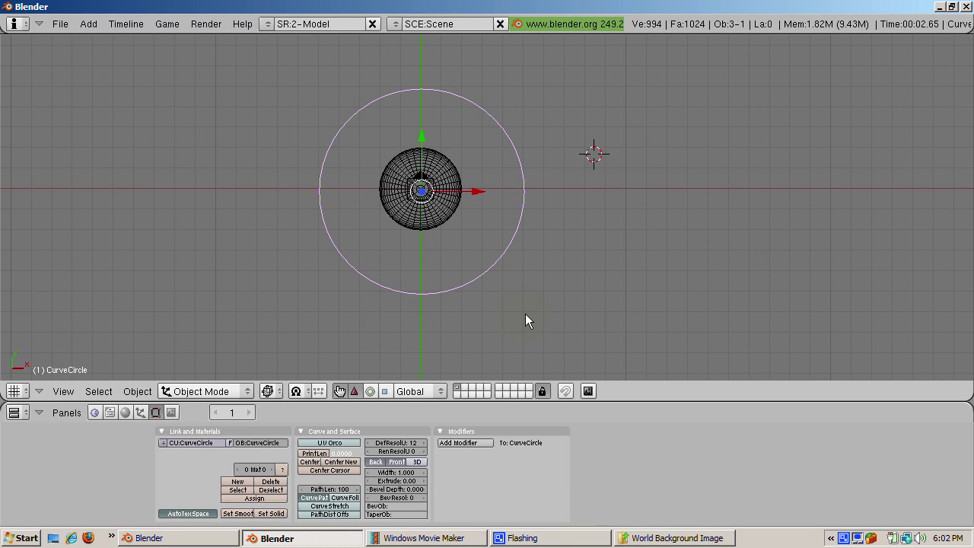
click(525, 313)
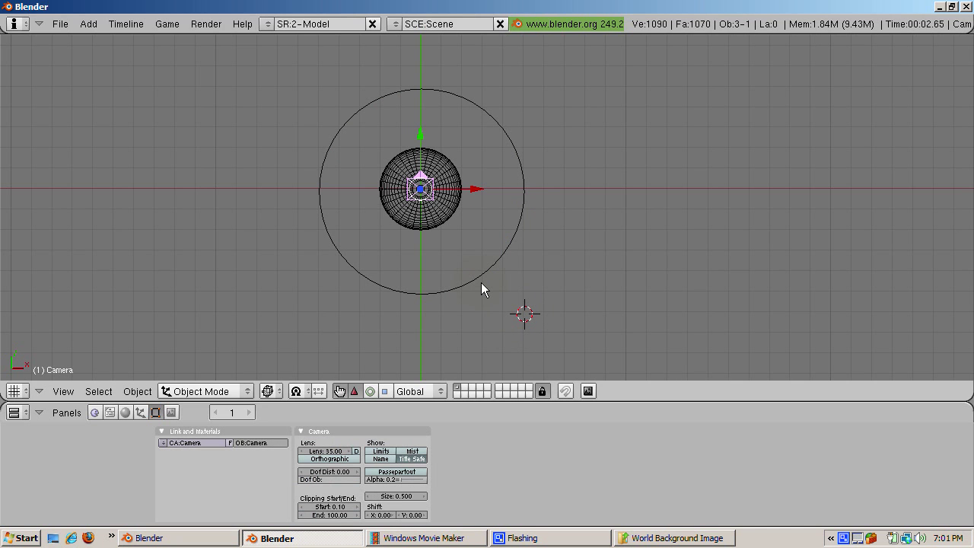
- Replace the camera's TrackTo constraint with a Follow Path constraint
key(F7)
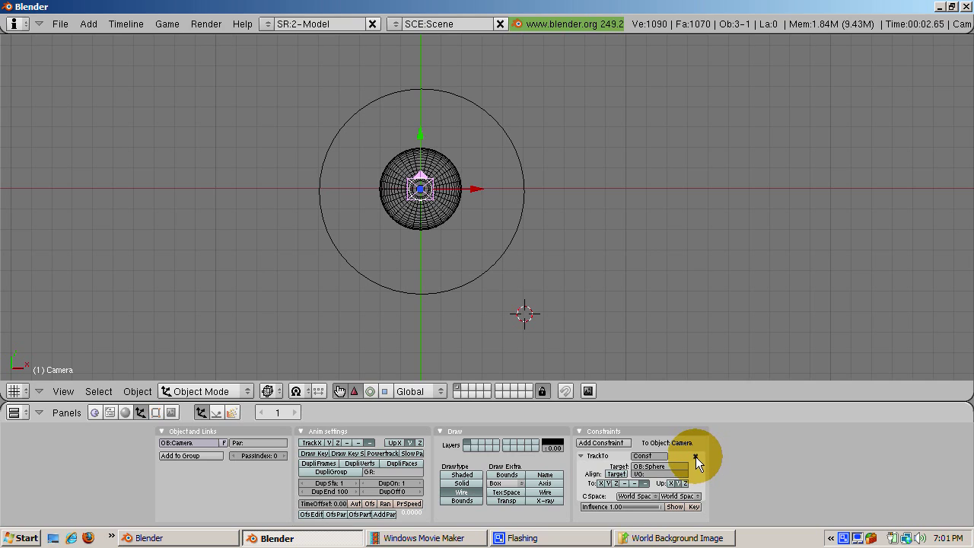
click(694, 456)
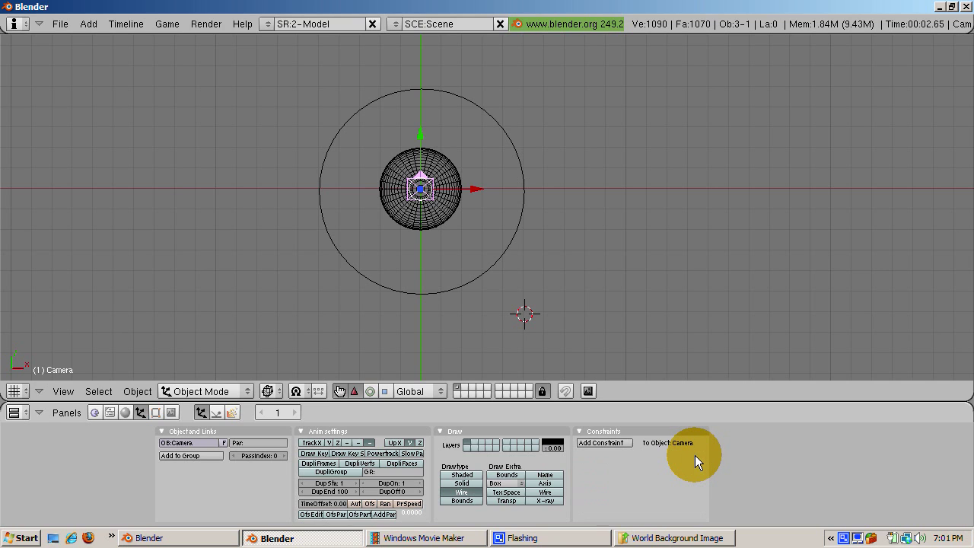
click(600, 443)
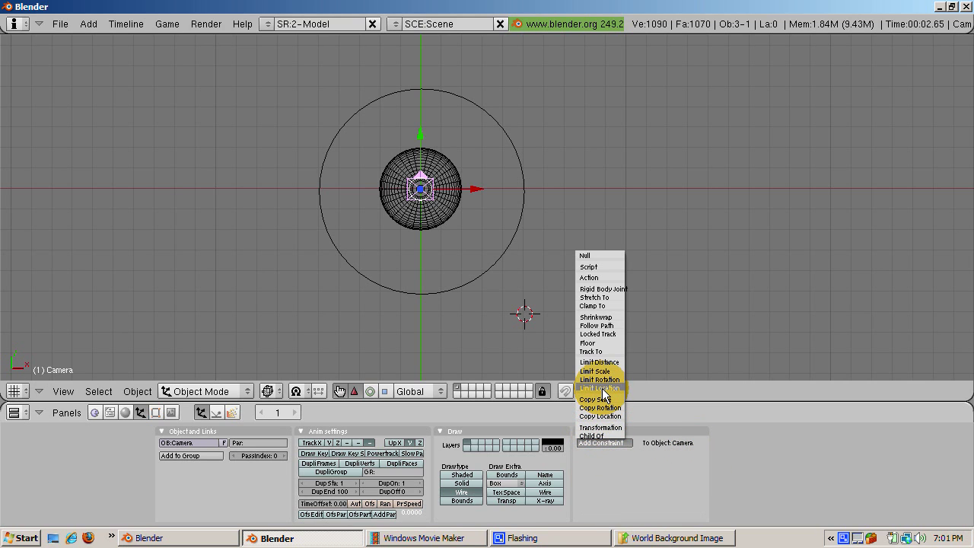
click(598, 325)
- Set the Follow Path constraint's target to CurveCircle and its forward axis to -Z
click(657, 466)
text(Curv)
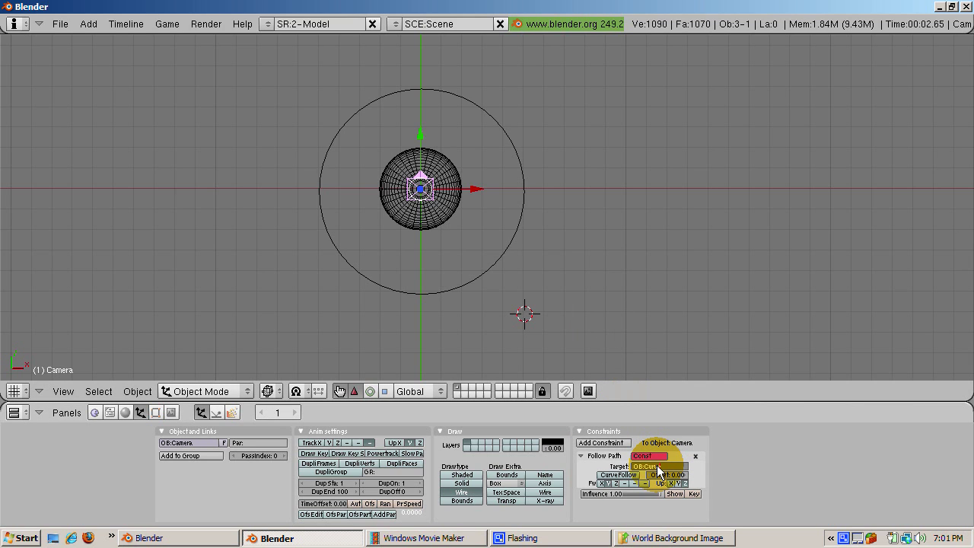
text(eCircle)
key(Return)
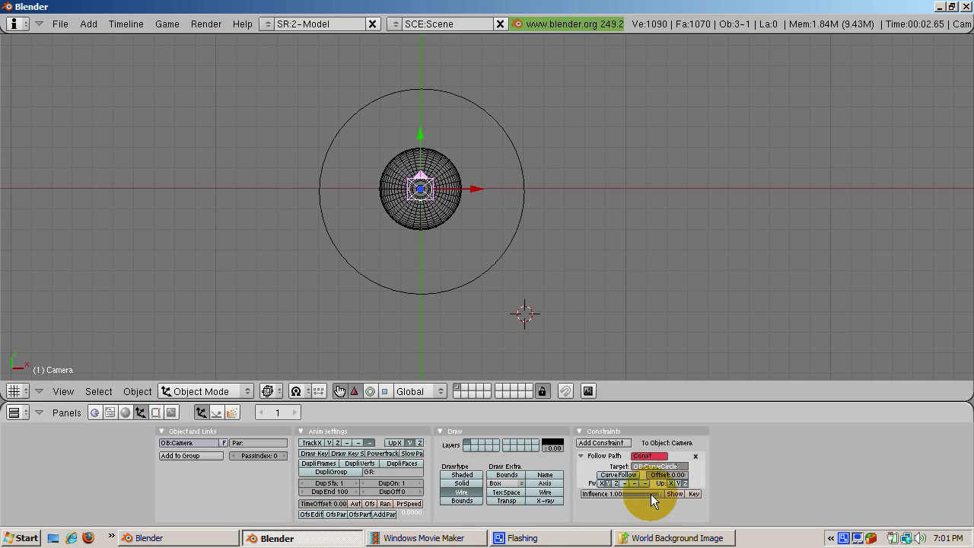
click(646, 484)
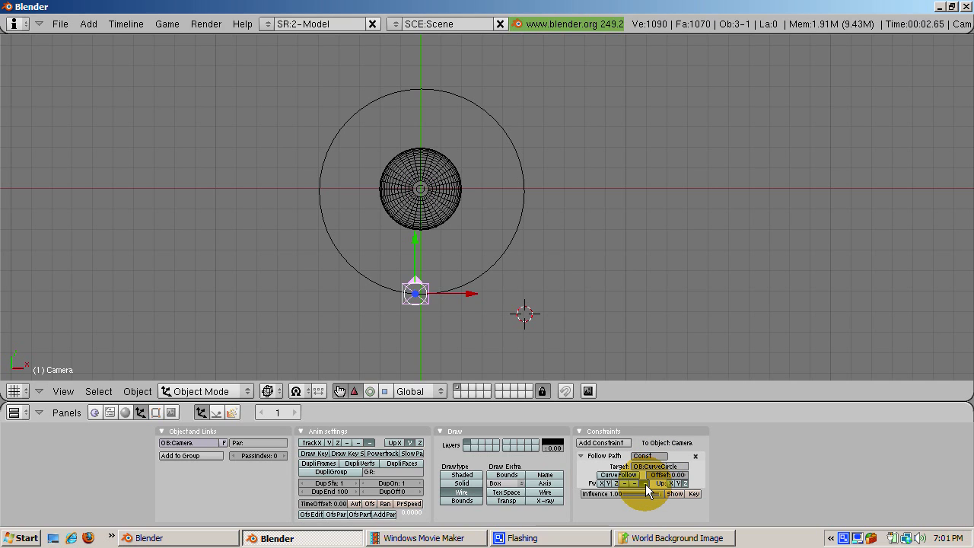
- Set the Follow Path constraint's up axis to Y and add a Track To constraint to the camera targeting Sphere
click(678, 484)
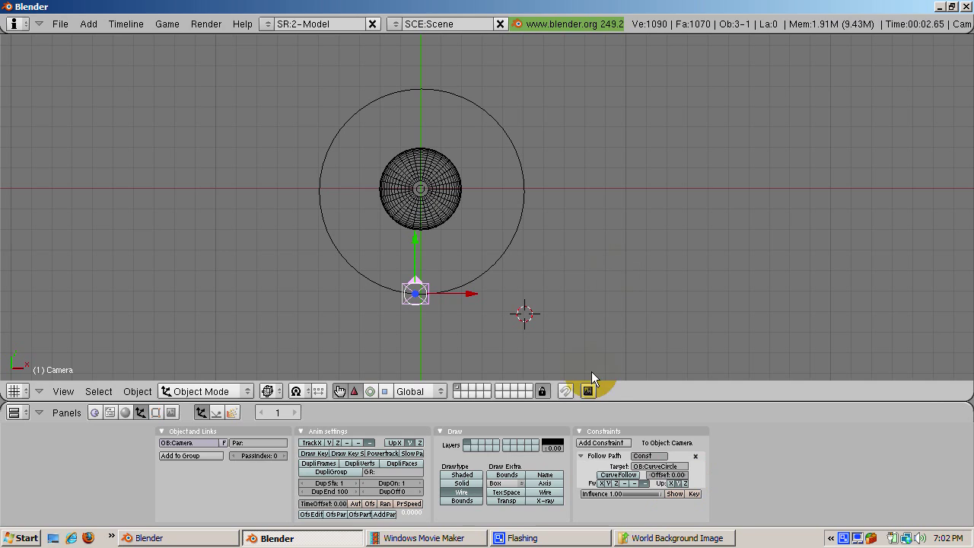
click(601, 443)
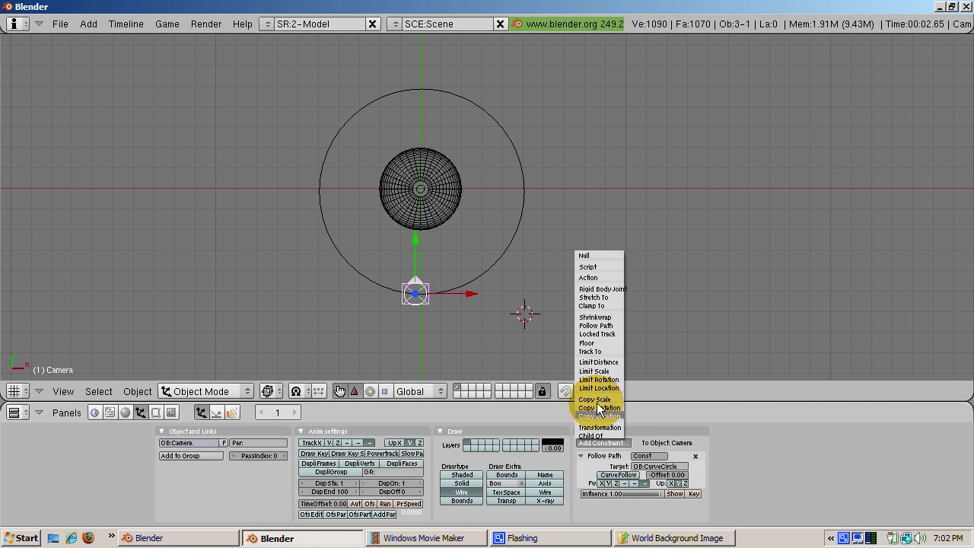
click(590, 352)
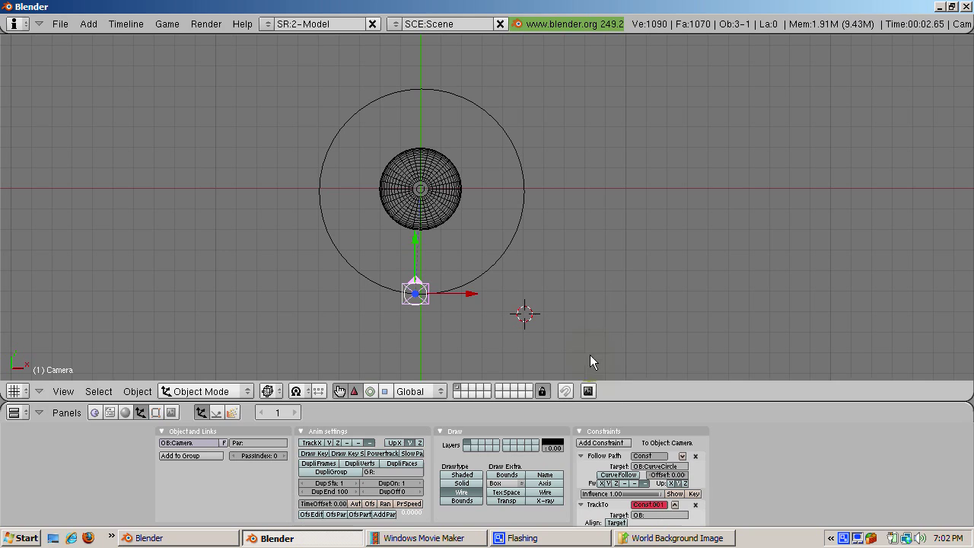
click(580, 455)
click(652, 484)
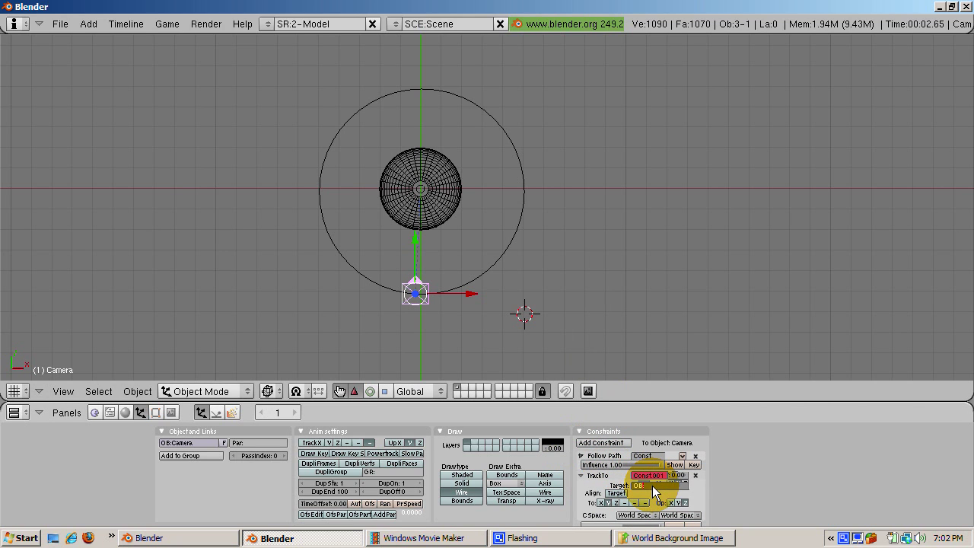
text(S)
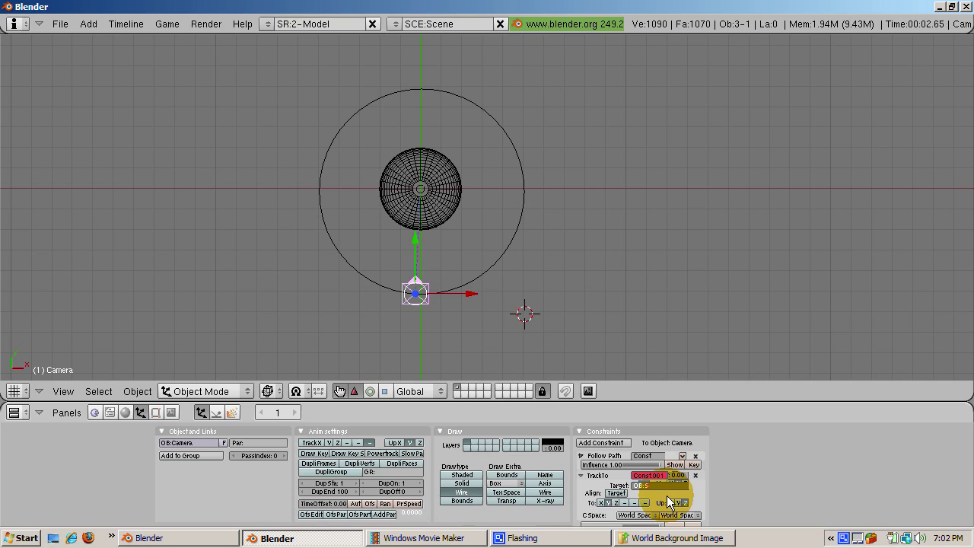
text(phere)
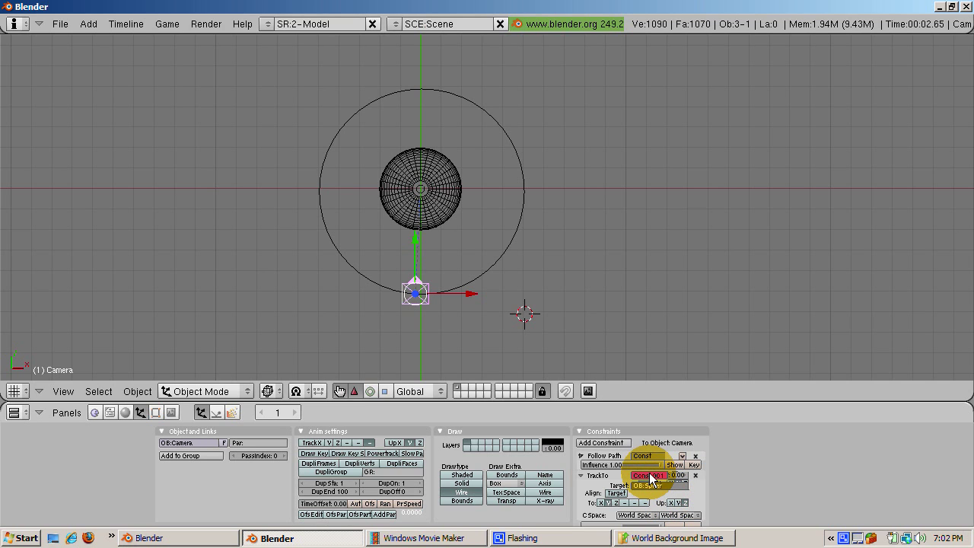
key(Return)
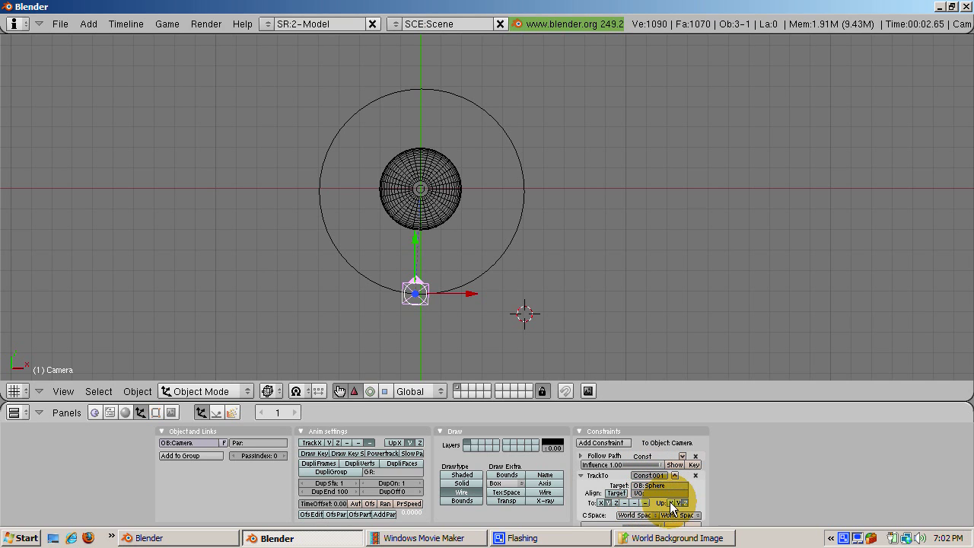
- Set the Track To constraint's up axis to Y and its tracking axis to -Z so the camera aims at the sphere
click(678, 503)
click(645, 503)
click(554, 209)
- Set the render output format to AVI Codec and accept the video compression settings
click(172, 413)
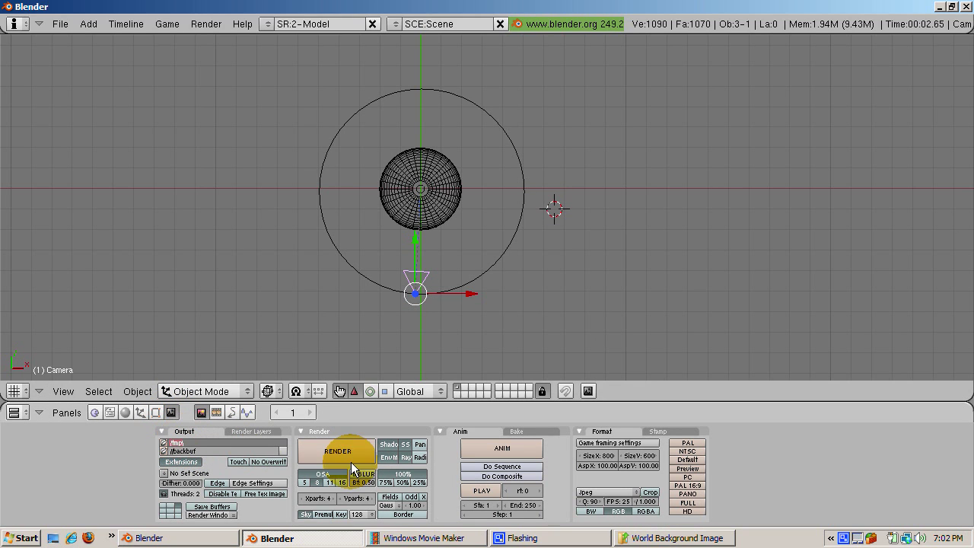
click(601, 493)
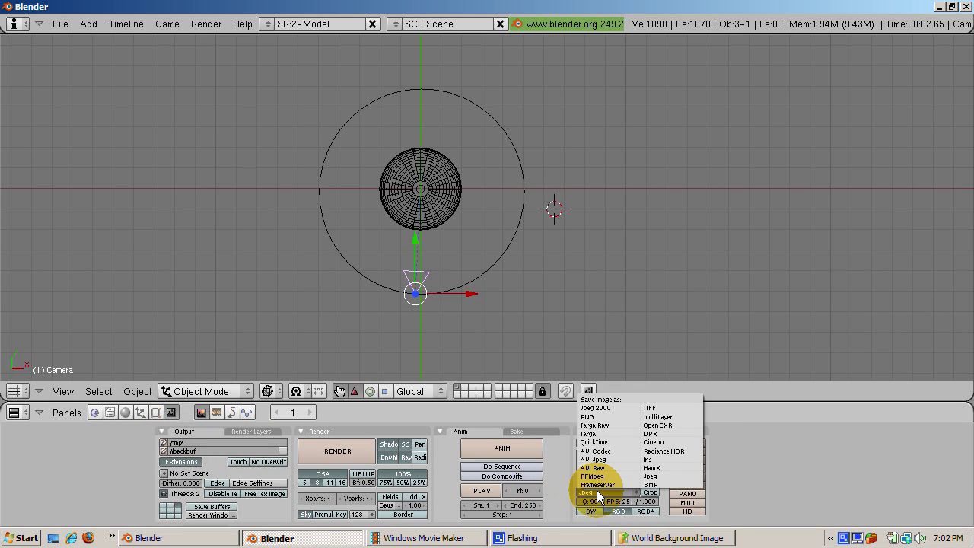
click(596, 452)
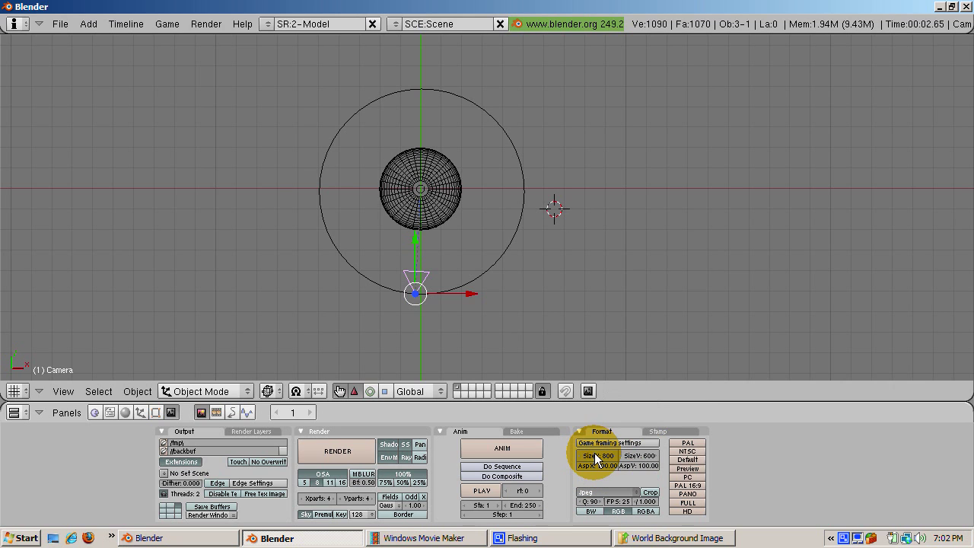
click(235, 113)
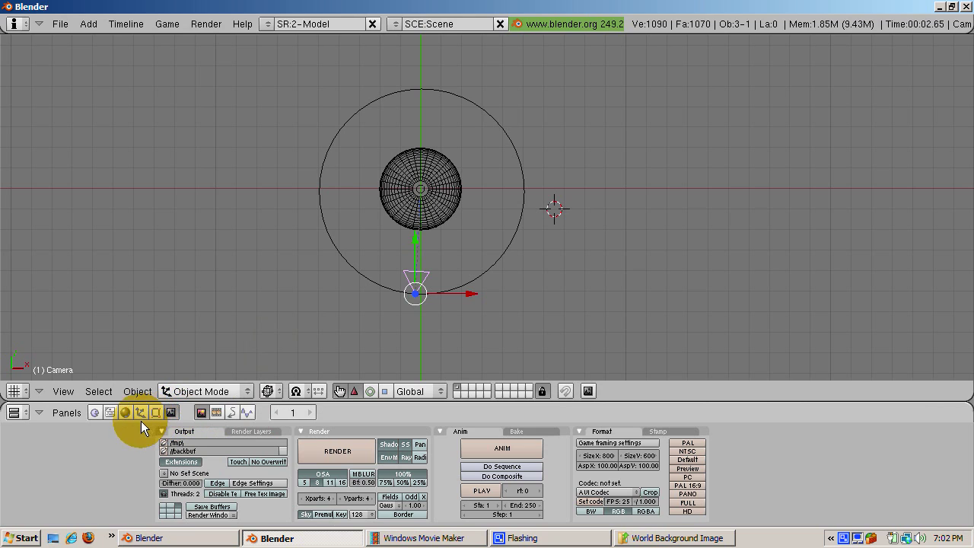
- Switch the 3D view to the Node Editor, show the composite nodes and enable Use Nodes
click(127, 412)
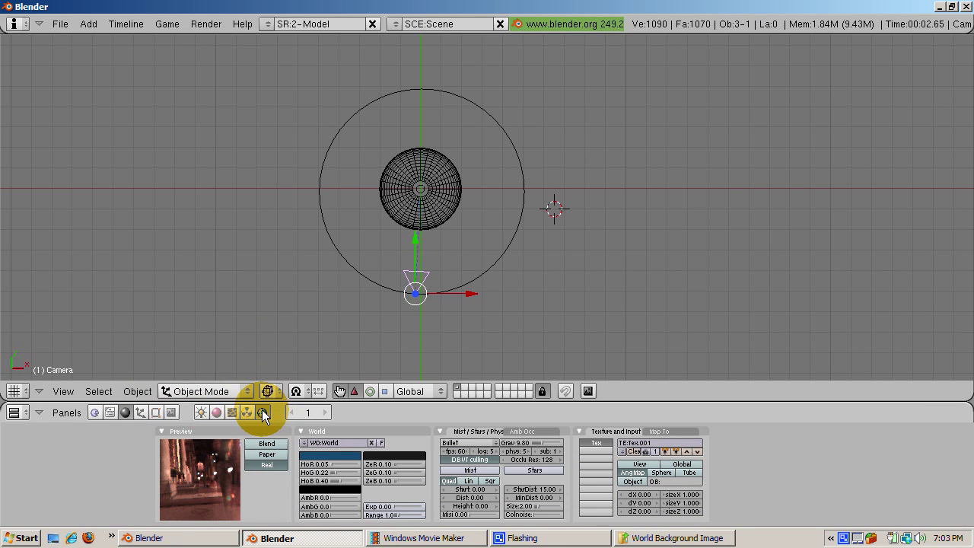
click(13, 391)
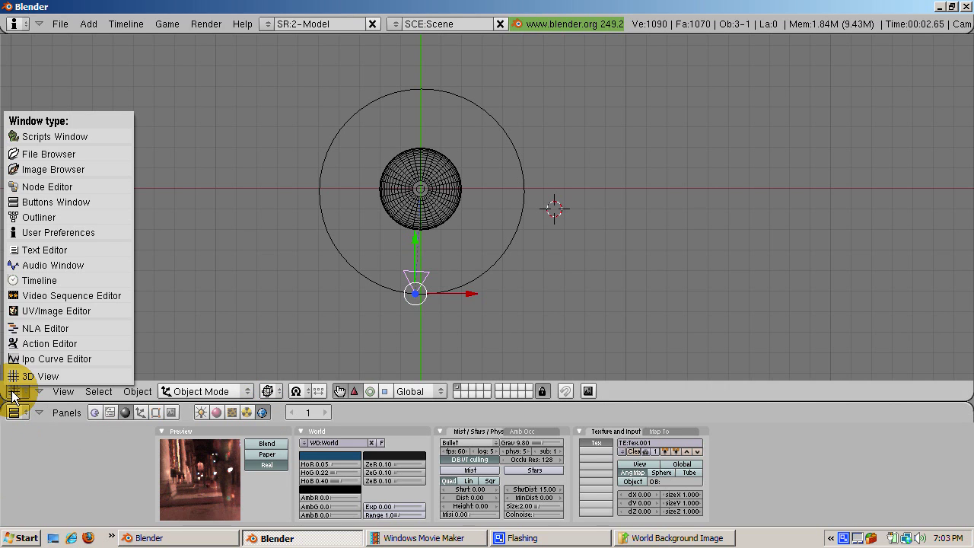
click(42, 188)
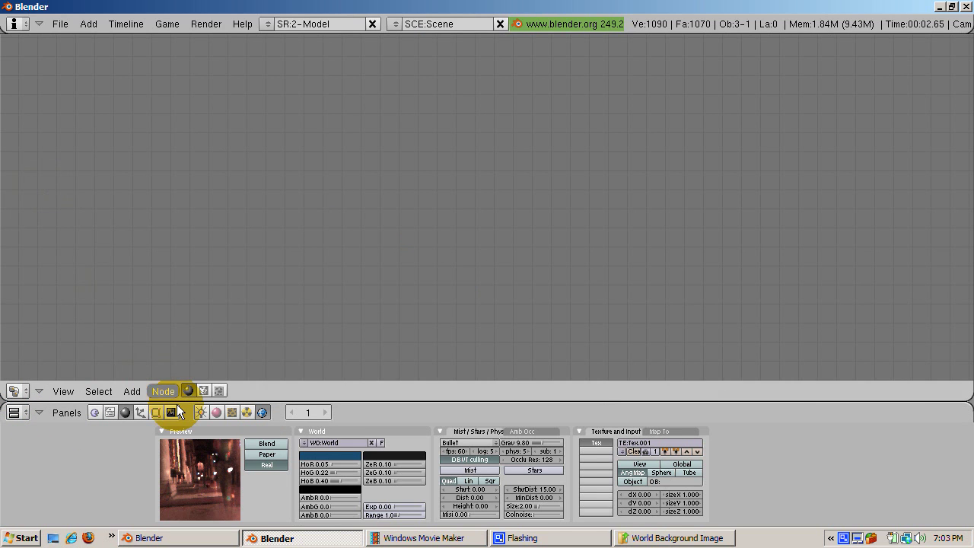
click(203, 391)
click(255, 390)
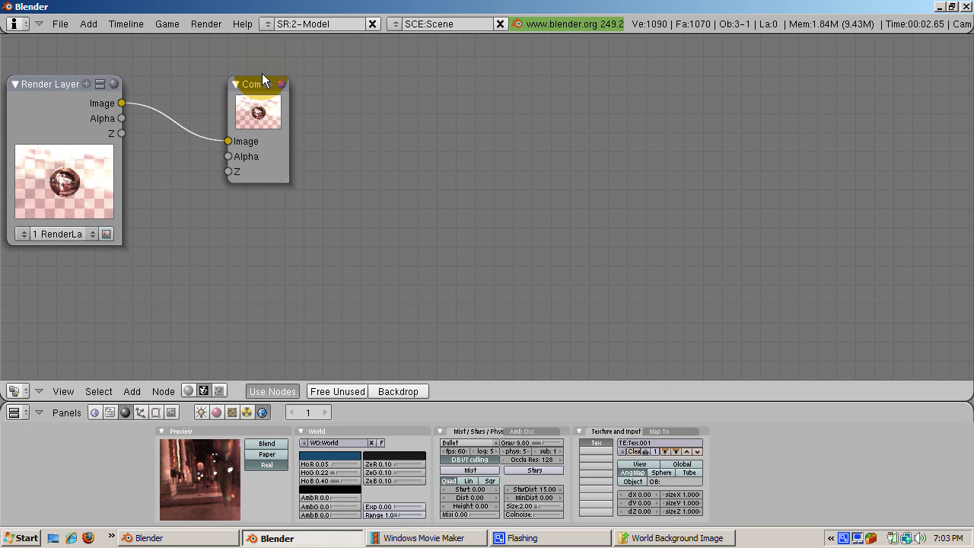
- Move the Composite node farther from the Render Layer node and add a Mix colour node
drag(255, 85, 369, 92)
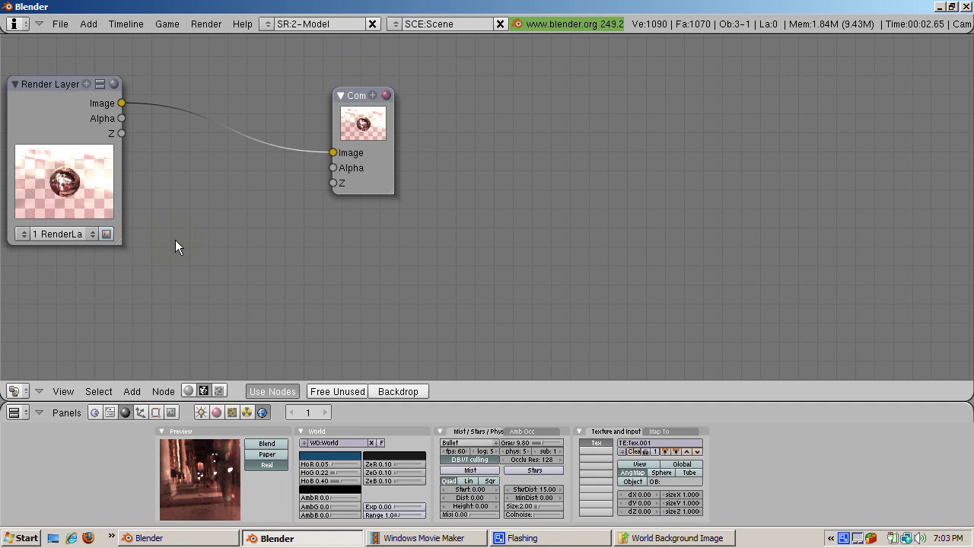
key(space)
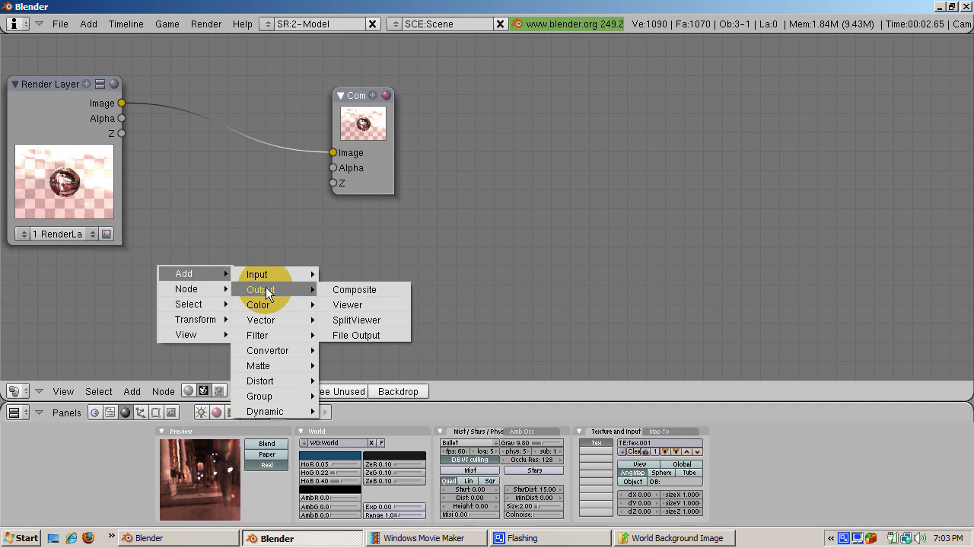
mouse_move(274, 307)
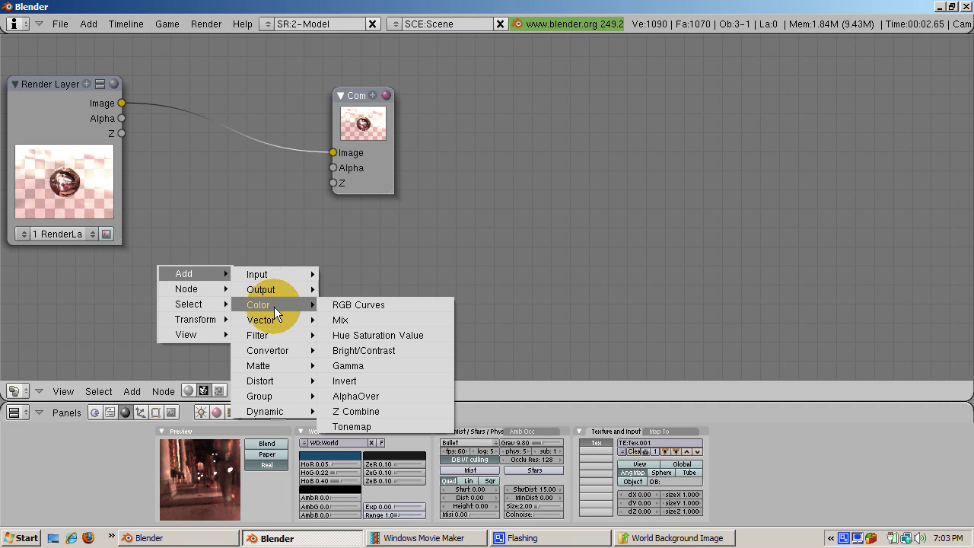
click(339, 319)
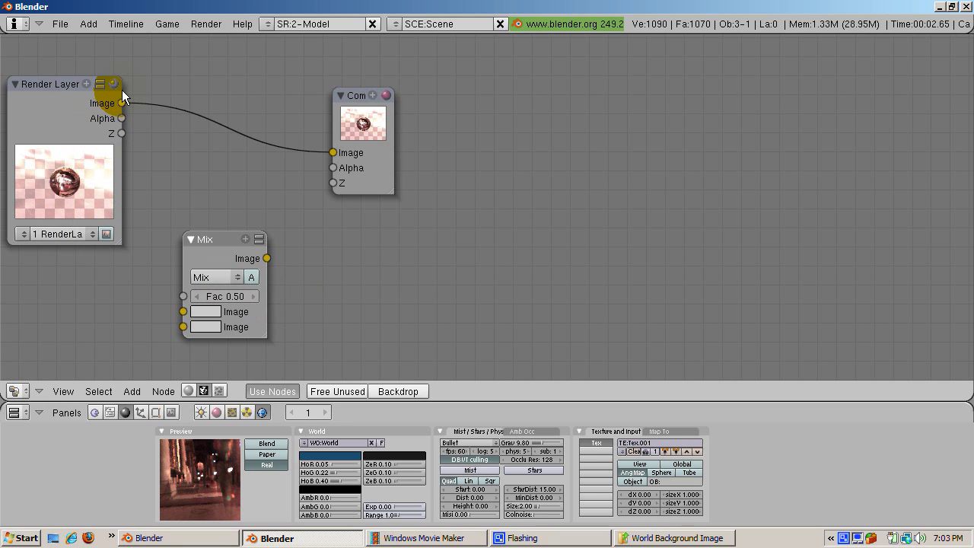
- Link Render Layer's Image to Mix's second Image input, its Alpha to Fac, and Mix's output to the Composite node's Image
drag(122, 102, 182, 327)
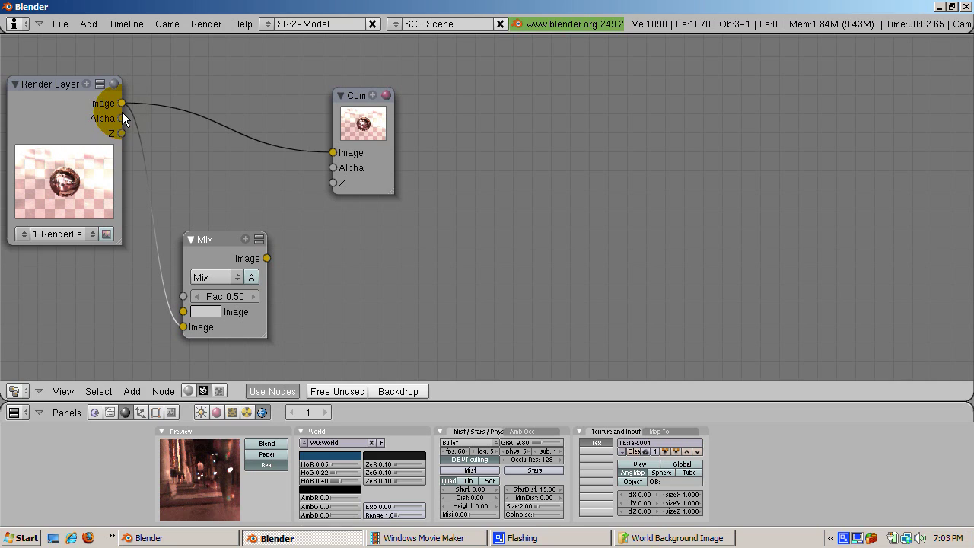
drag(122, 118, 183, 296)
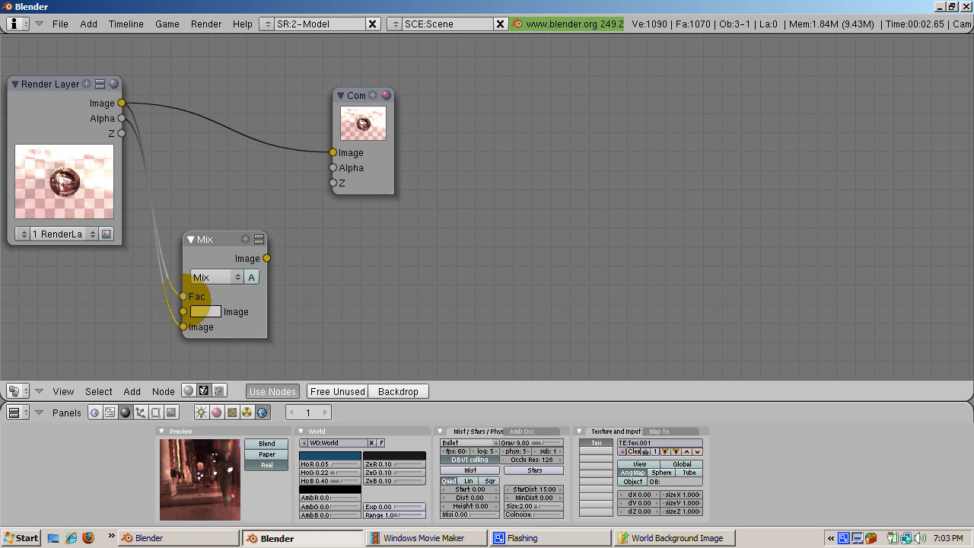
drag(267, 258, 332, 153)
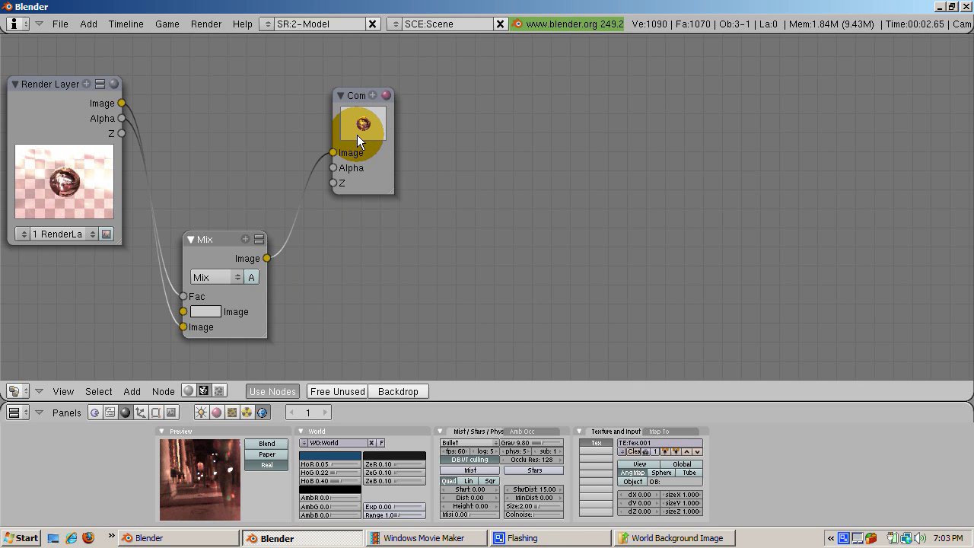
- Change the Mix node's first Image colour to red and render the current frame with compositing applied
click(212, 312)
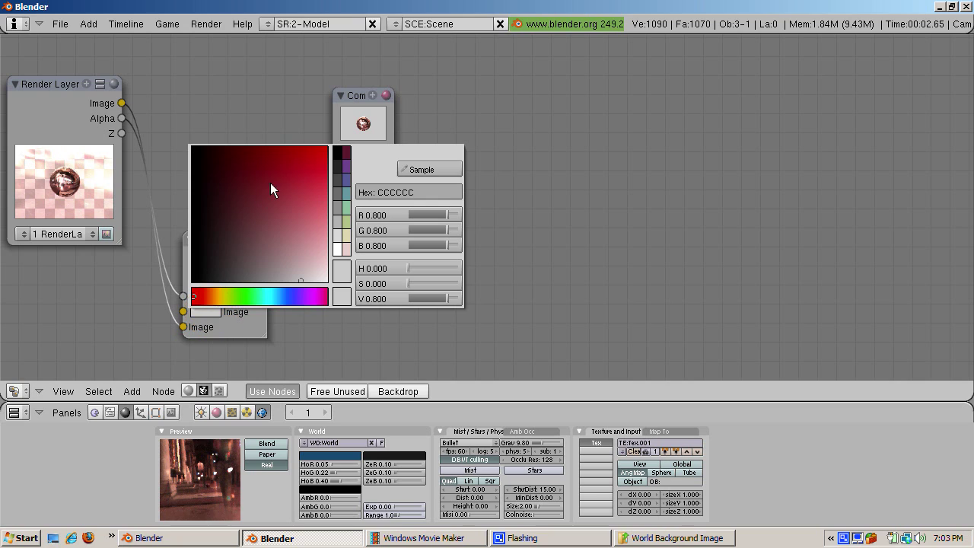
click(324, 152)
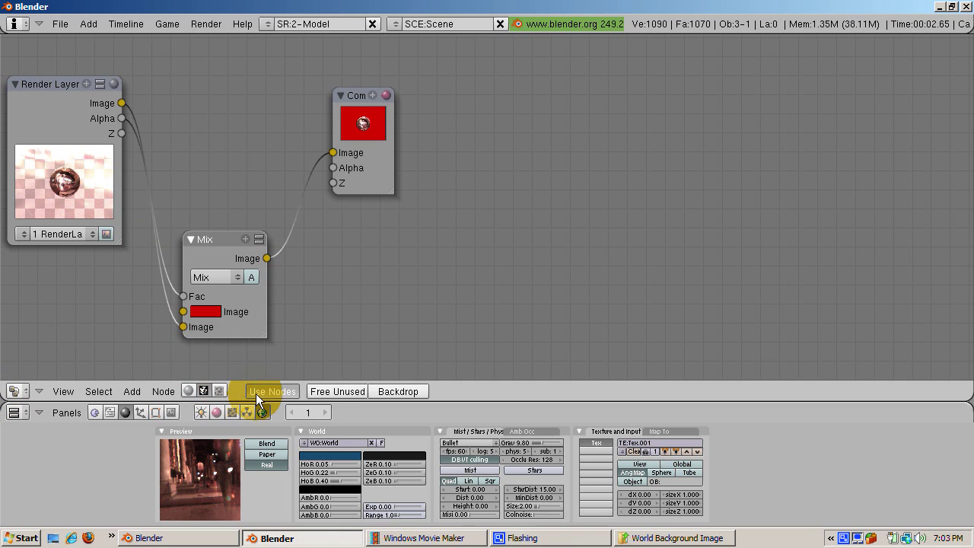
click(172, 413)
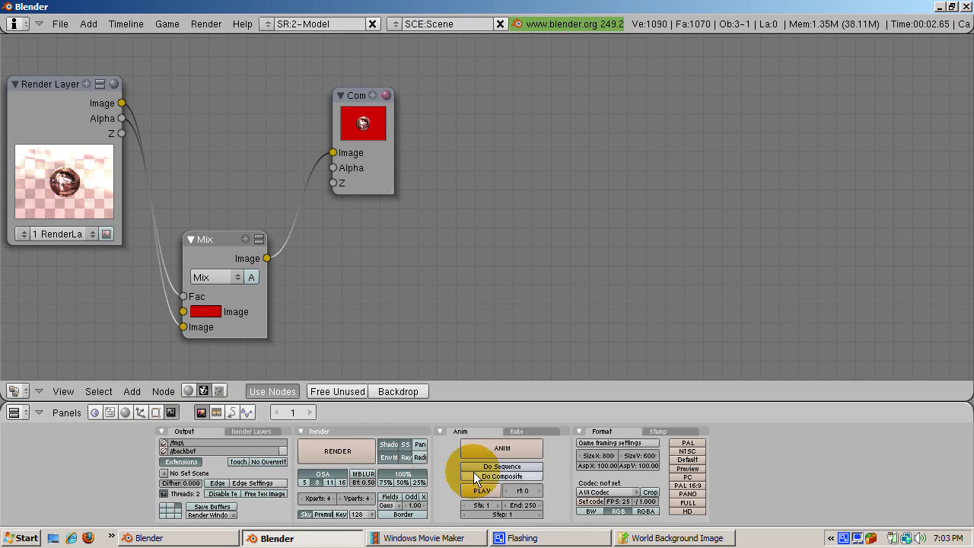
key(F12)
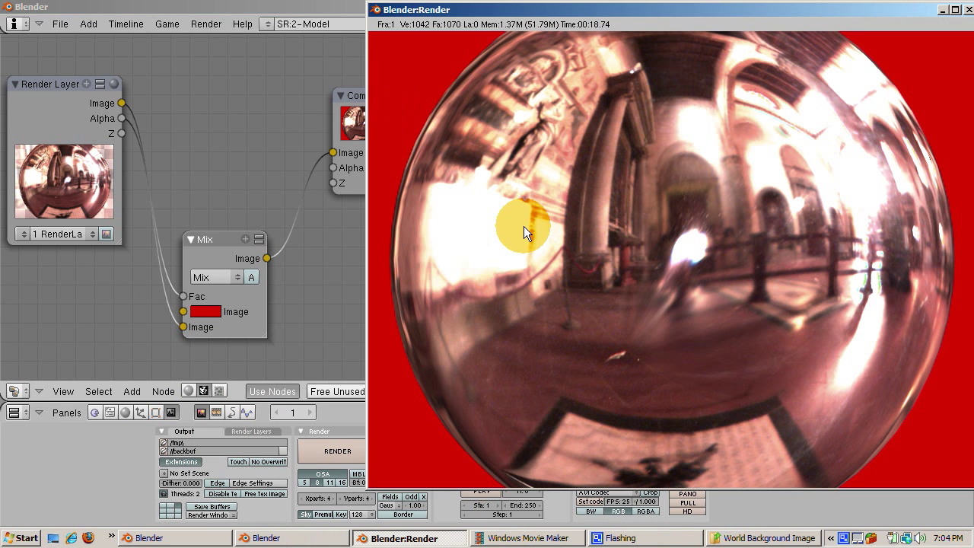
click(968, 8)
key(F11)
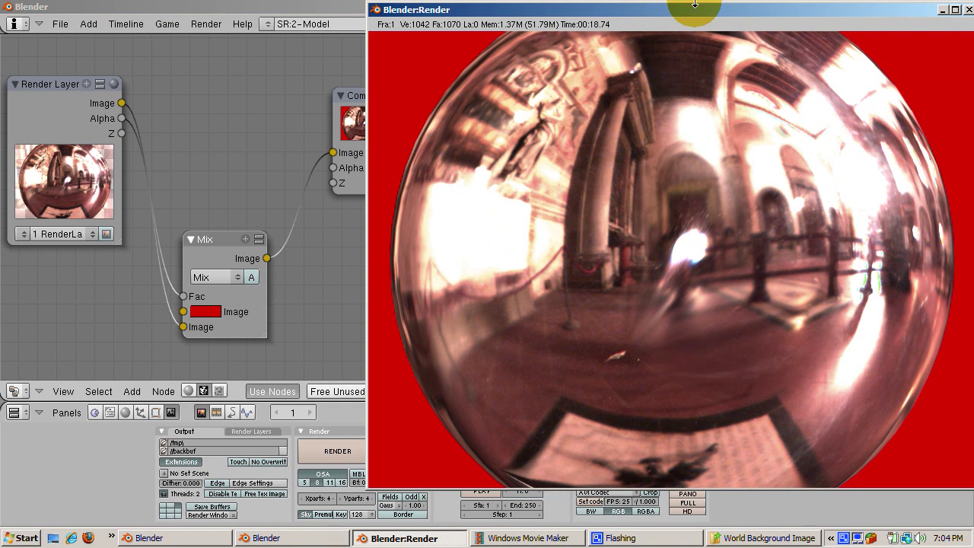
click(970, 10)
key(F11)
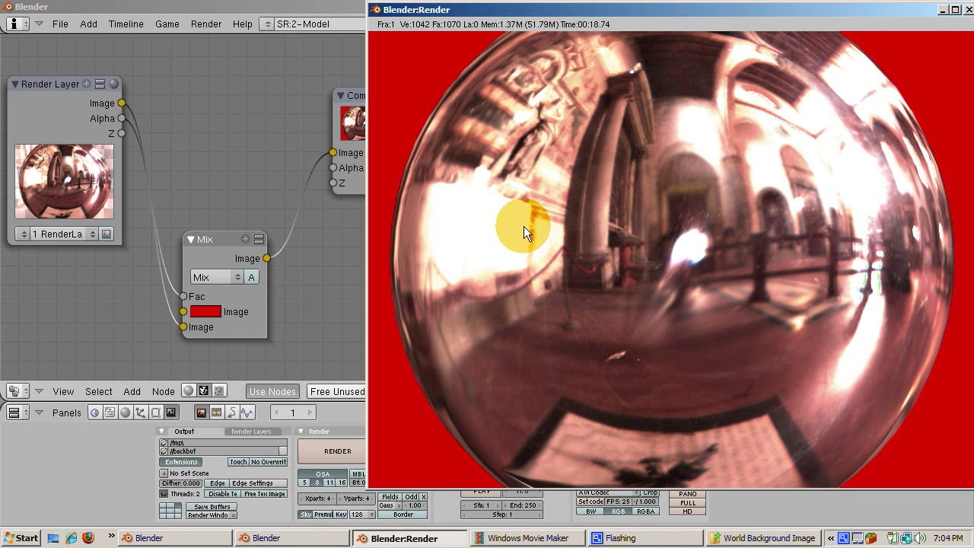
click(970, 11)
key(F11)
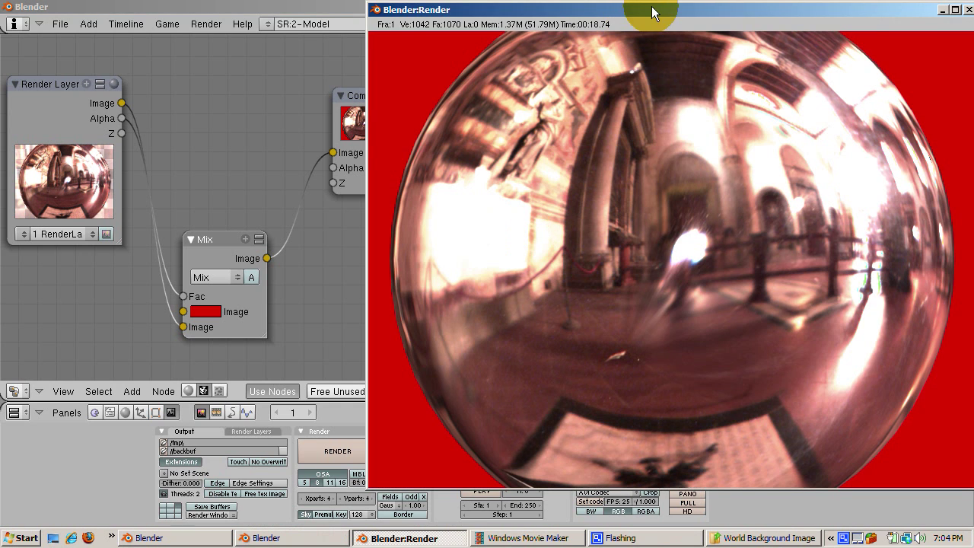
click(969, 10)
key(F11)
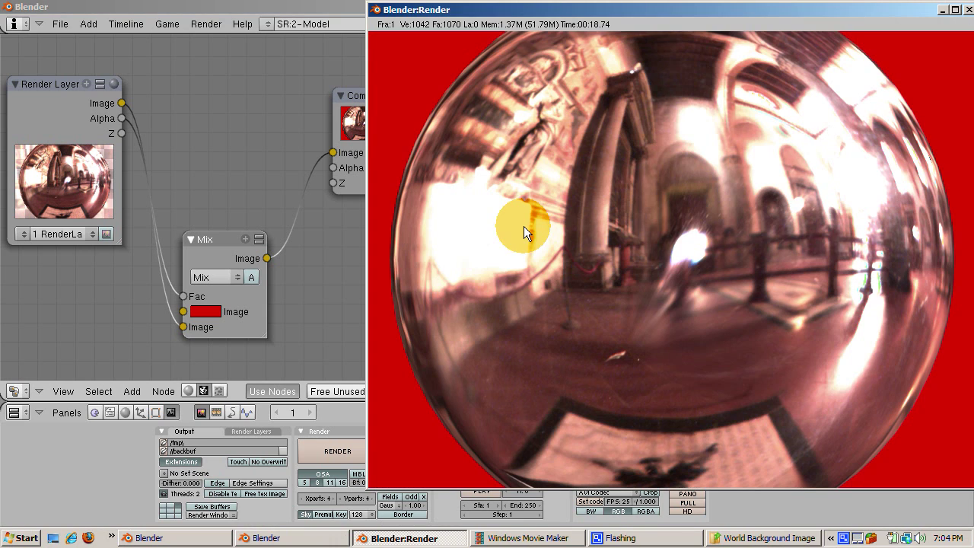